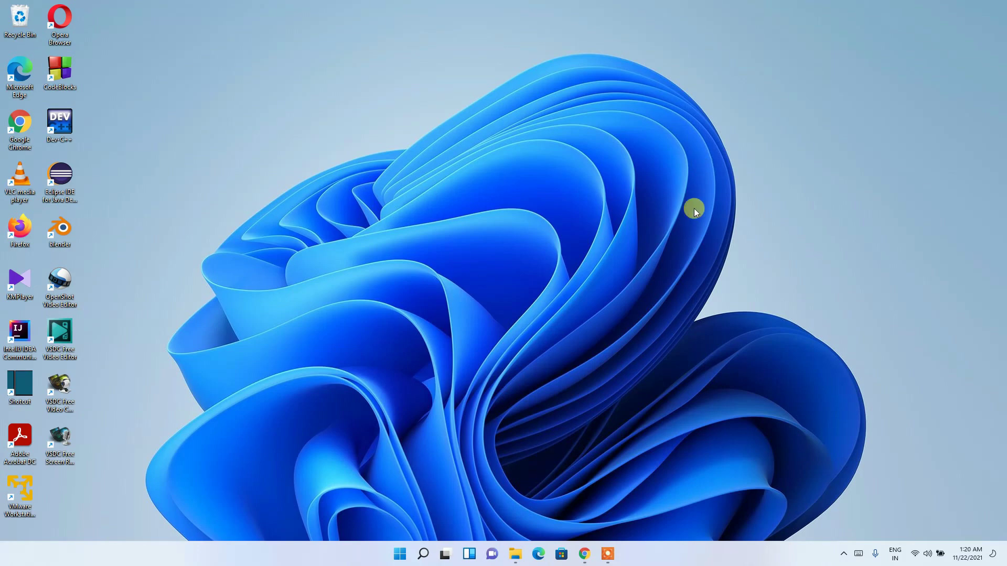
Search Google for 'php download' in Chrome and open the php.net Downloads page.
left_click(583, 559)
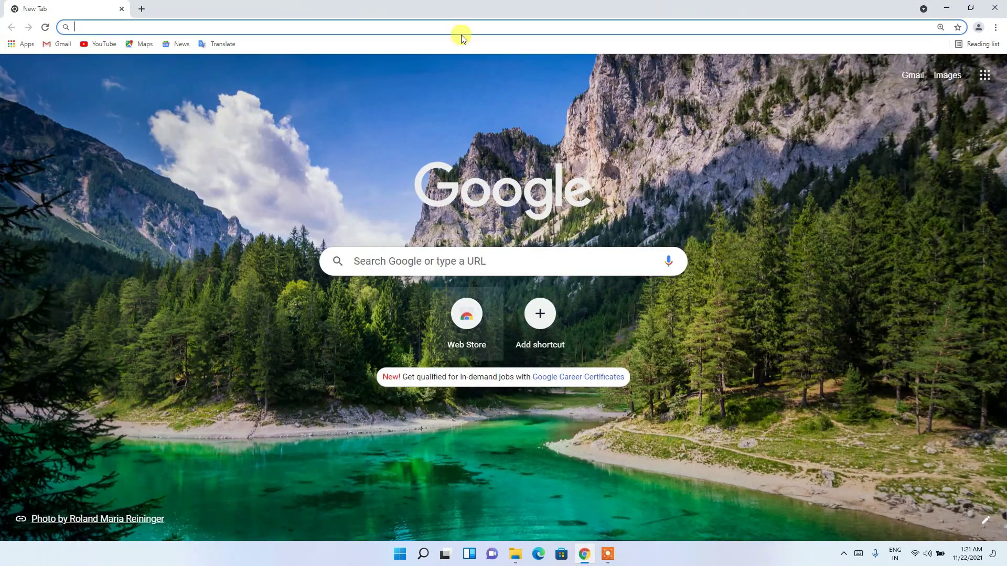
left_click(402, 28)
type("php dow")
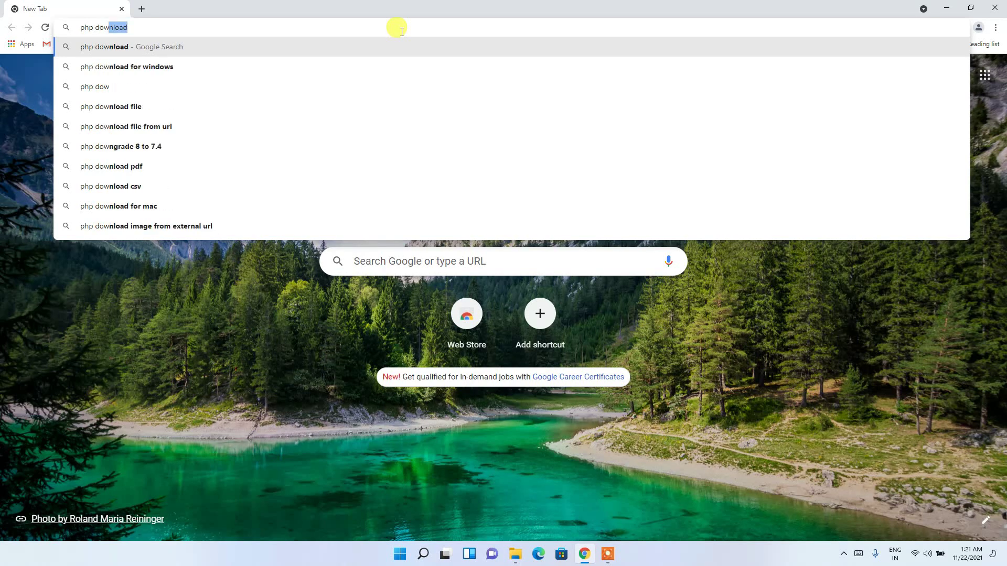
key("Return")
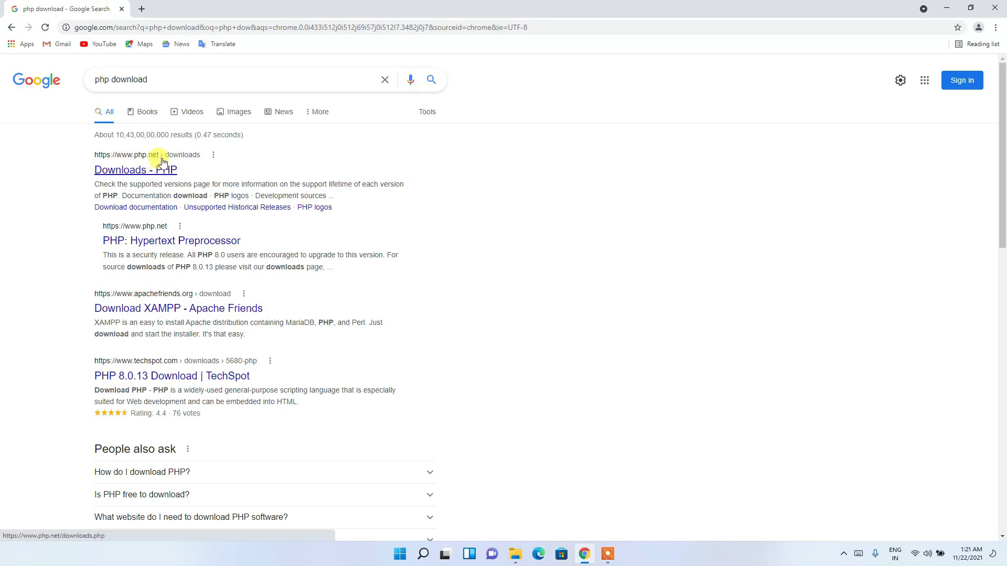
left_click(111, 177)
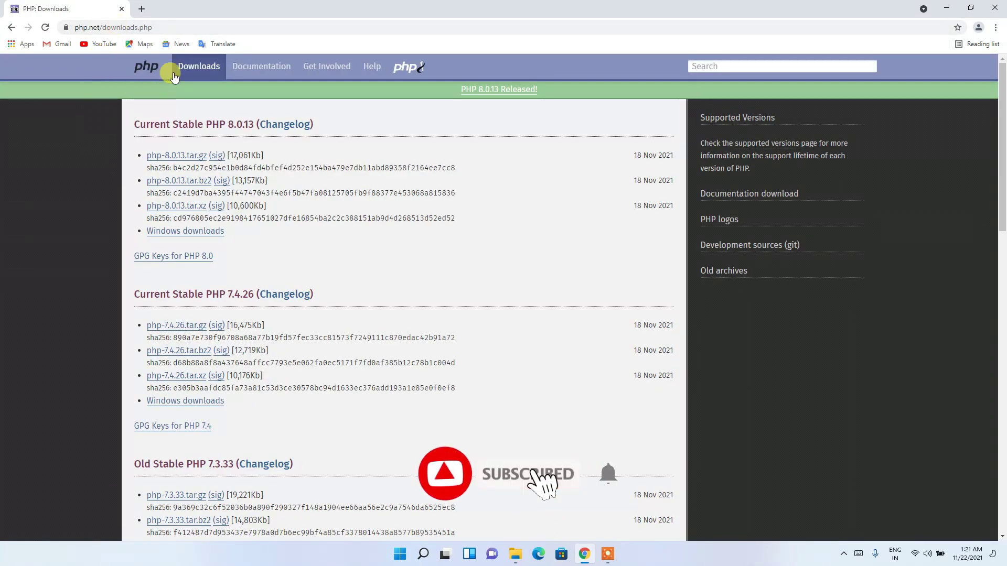
left_click(172, 29)
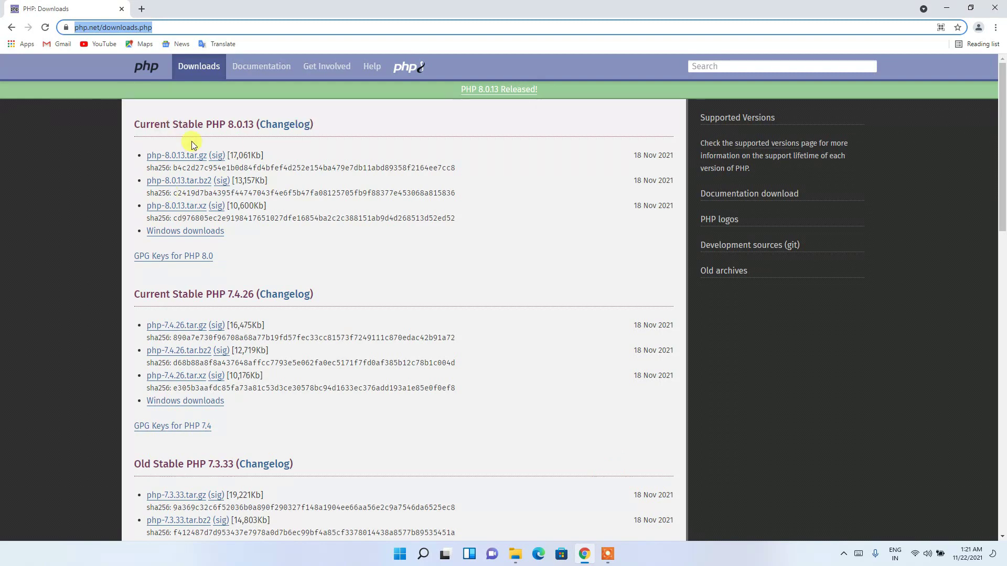
left_click_drag(141, 126, 251, 123)
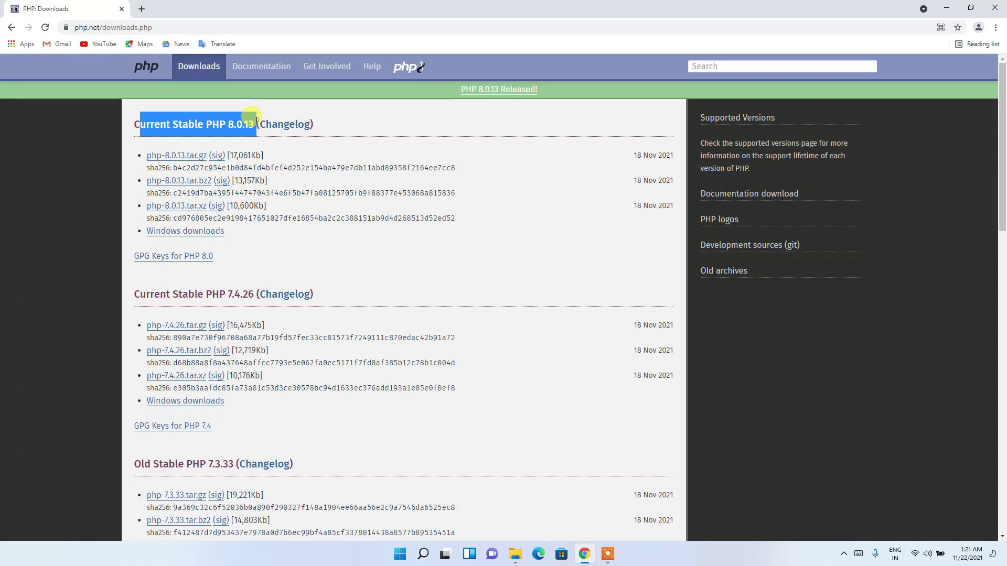
left_click_drag(638, 151, 681, 156)
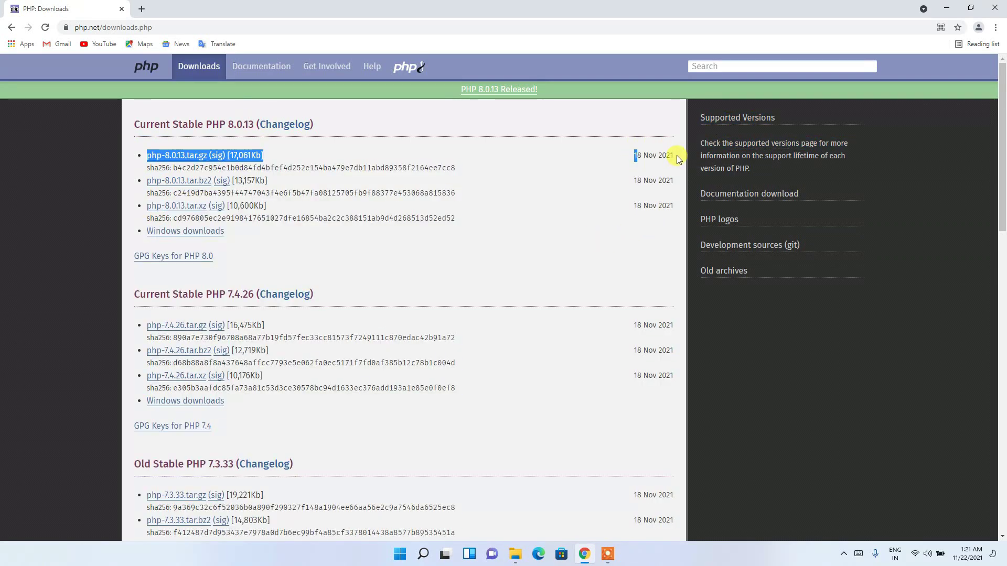
Start downloading the PHP 8.0 VS16 x64 Thread Safe zip from the Windows downloads page.
left_click(184, 233)
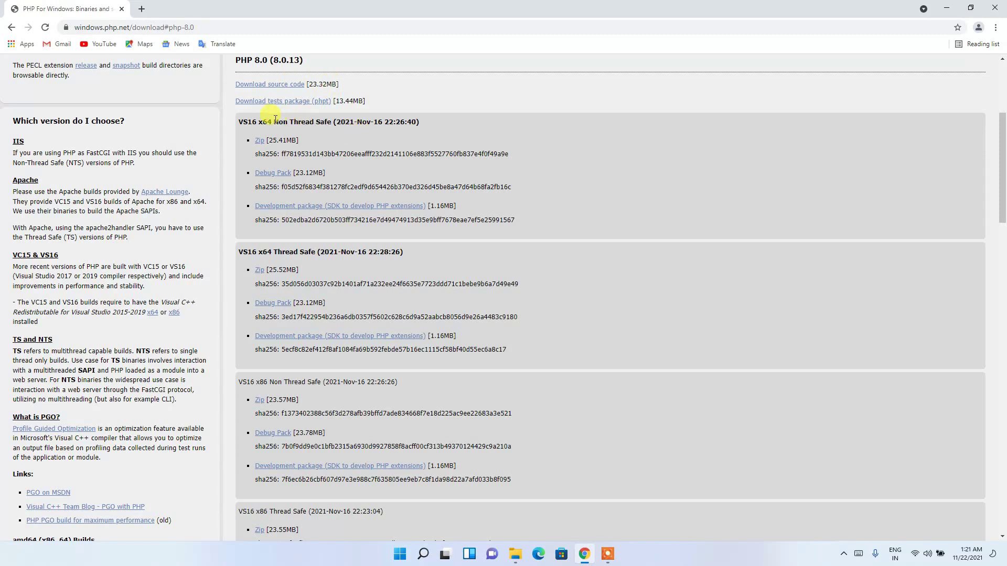
left_click_drag(282, 122, 333, 125)
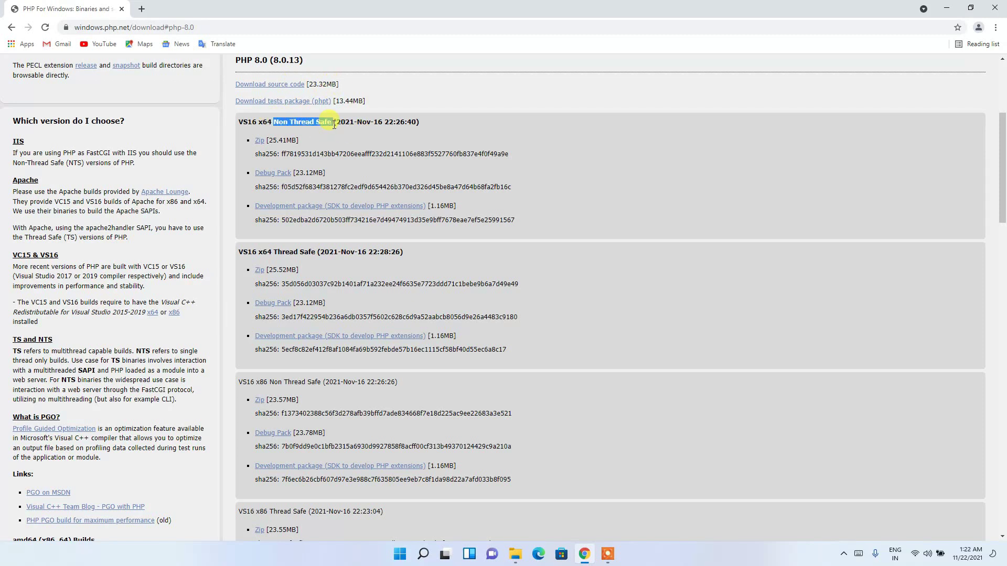
left_click_drag(270, 251, 322, 260)
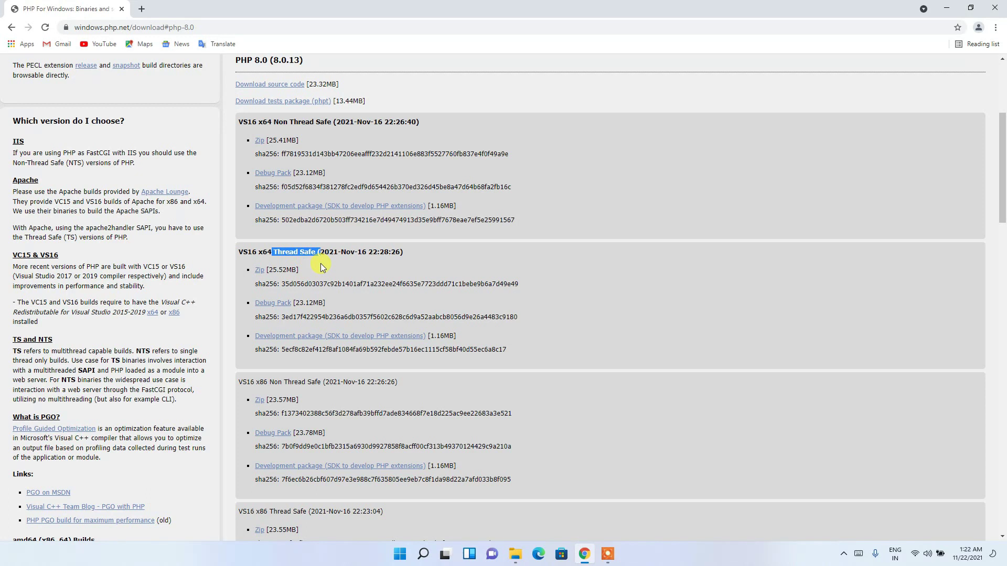
left_click(260, 271)
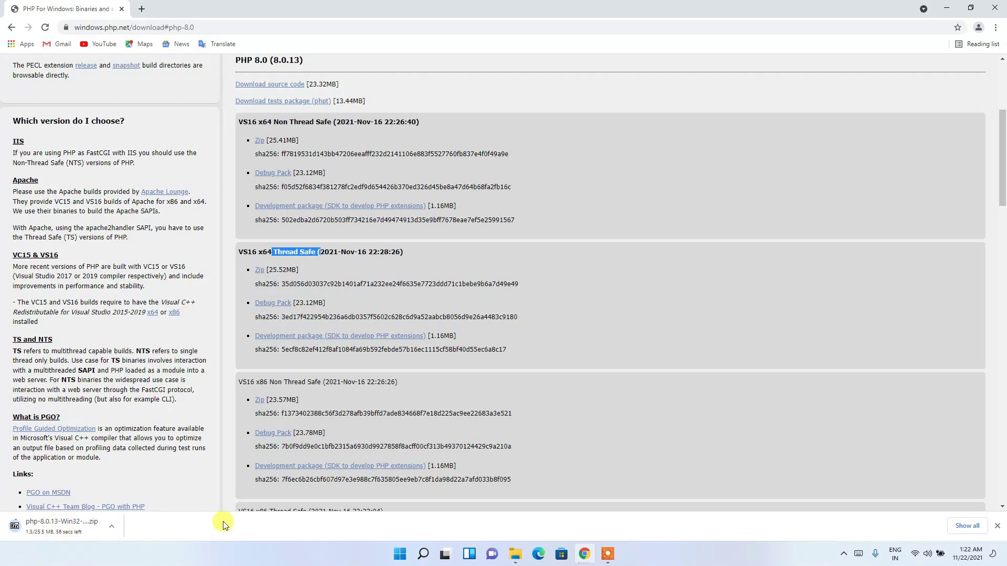
Cancel the PHP zip download, remove it from the downloads list, and minimize Chrome.
left_click(963, 526)
left_click(407, 204)
left_click(439, 202)
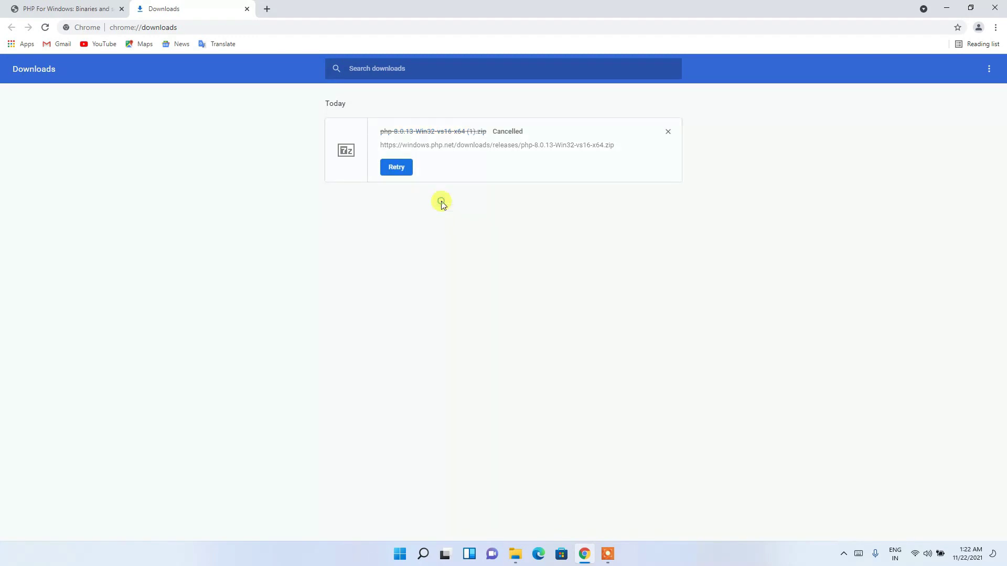
left_click(666, 134)
left_click(950, 6)
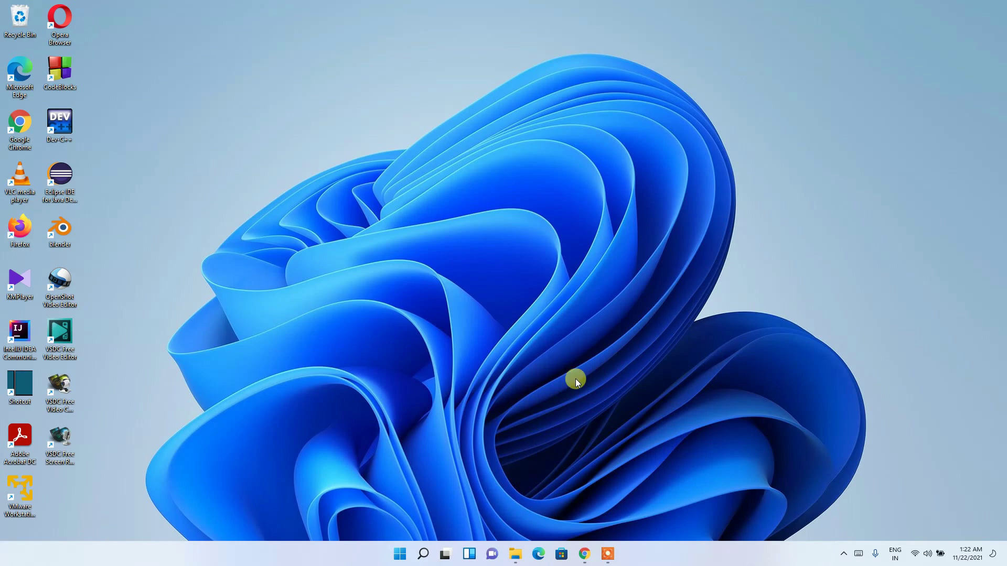
left_click(512, 556)
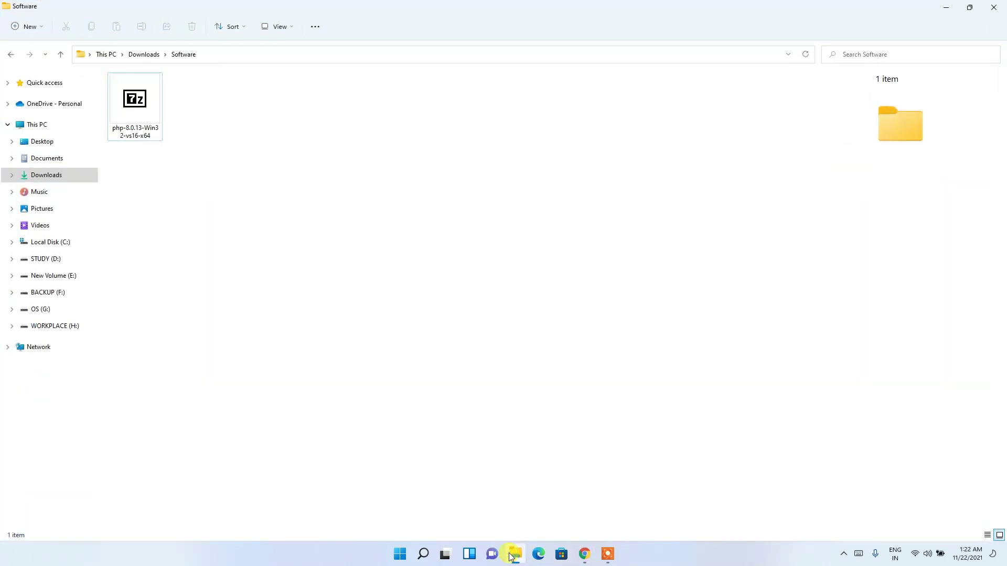
Extract the PHP zip in Downloads\Software into its suggested php-8.0.13-Win32-vs16-x64 folder.
left_click(127, 100)
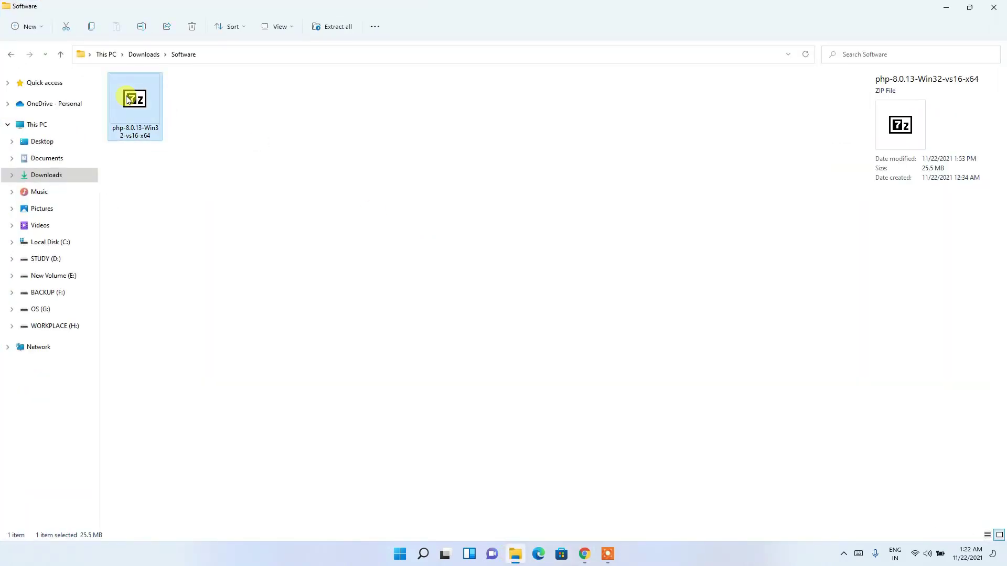
right_click(149, 111)
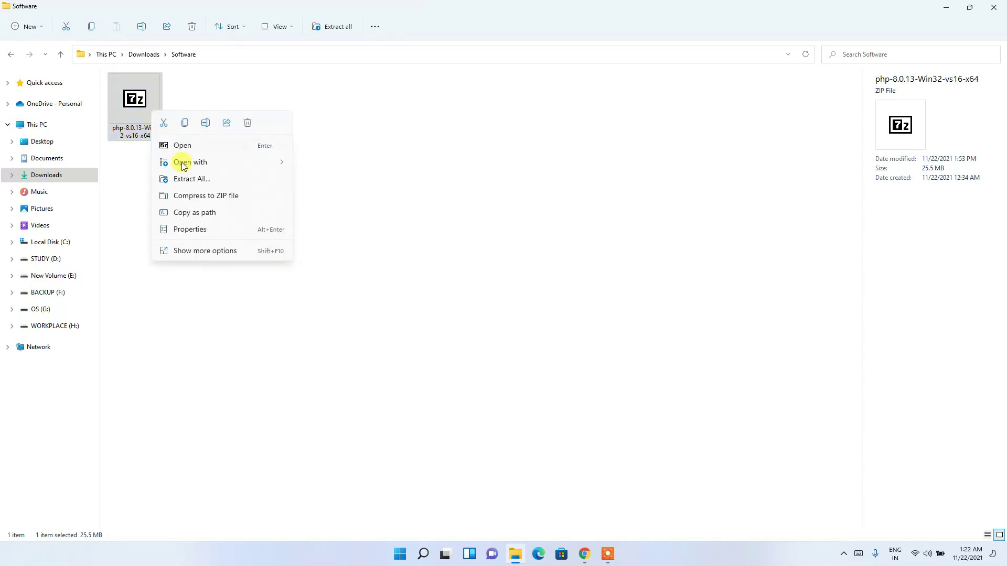
left_click(203, 184)
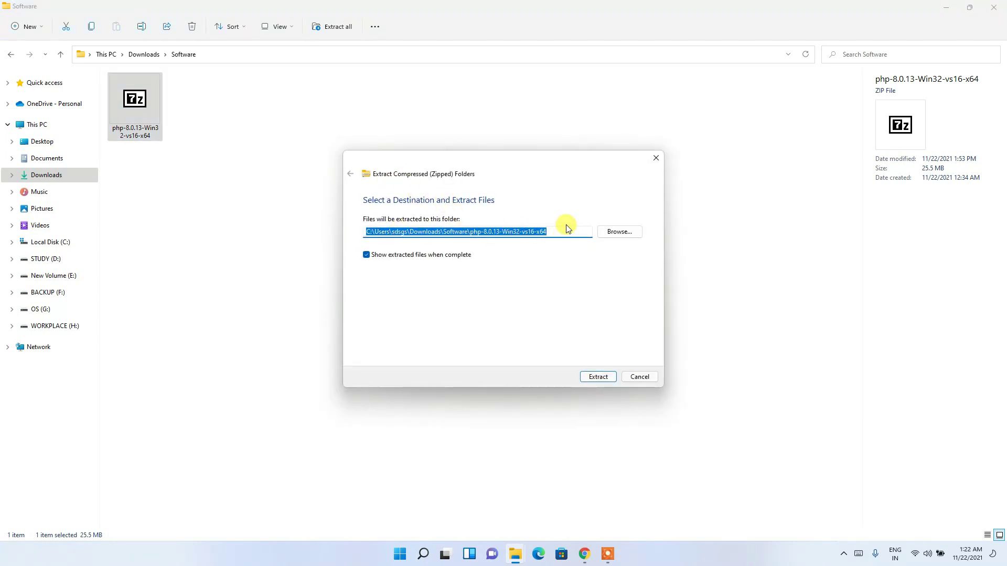
left_click_drag(560, 232, 325, 219)
left_click(598, 377)
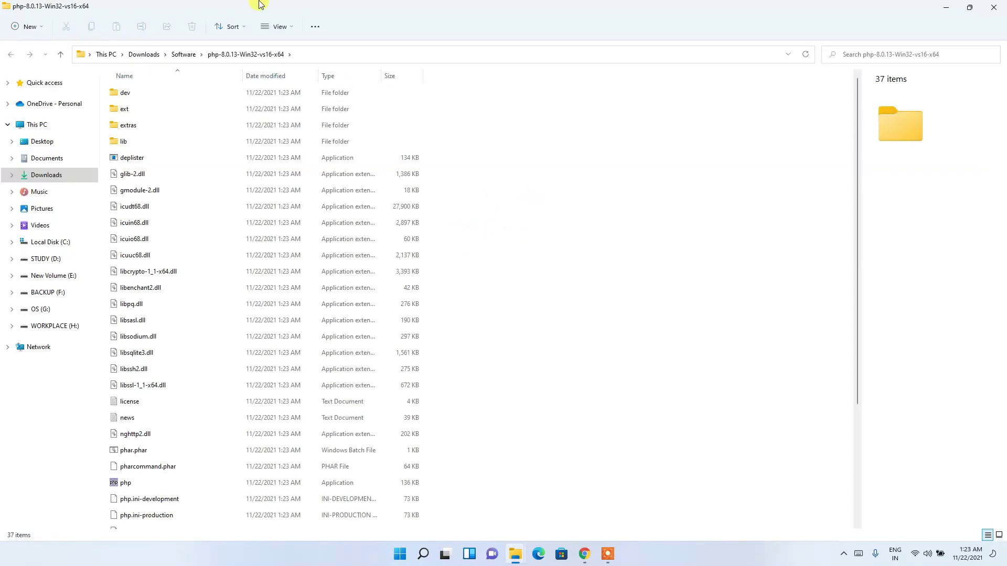
left_click(994, 7)
Rename the extracted folder to php-8.0.13 by removing the -Win32-vs16-x64 suffix.
double_click(205, 110)
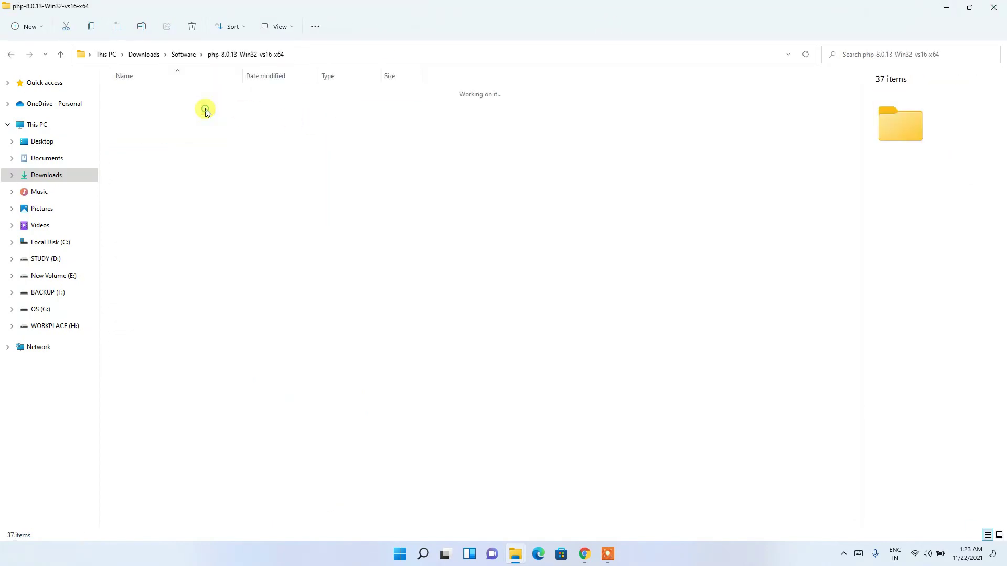
left_click(8, 55)
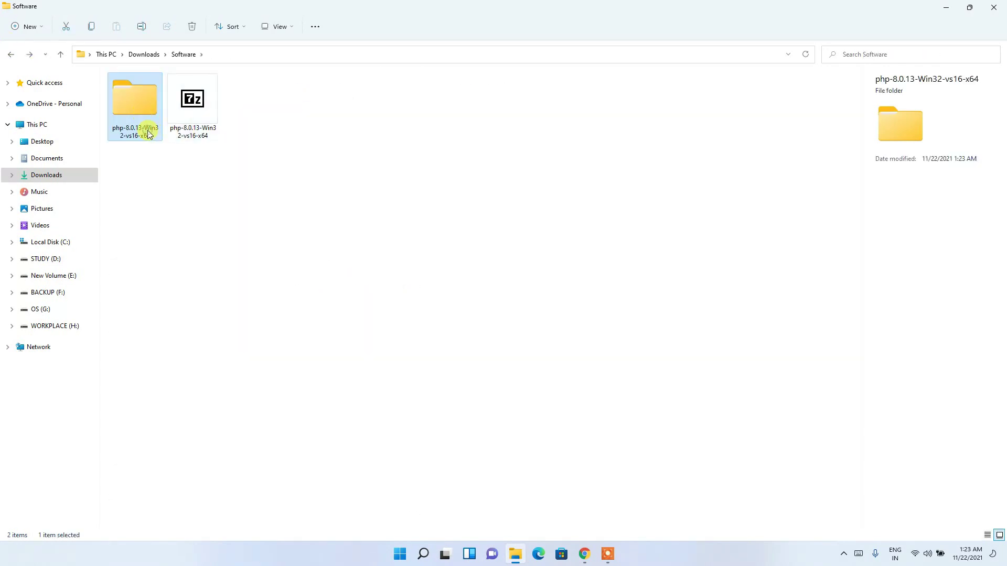
left_click(149, 135)
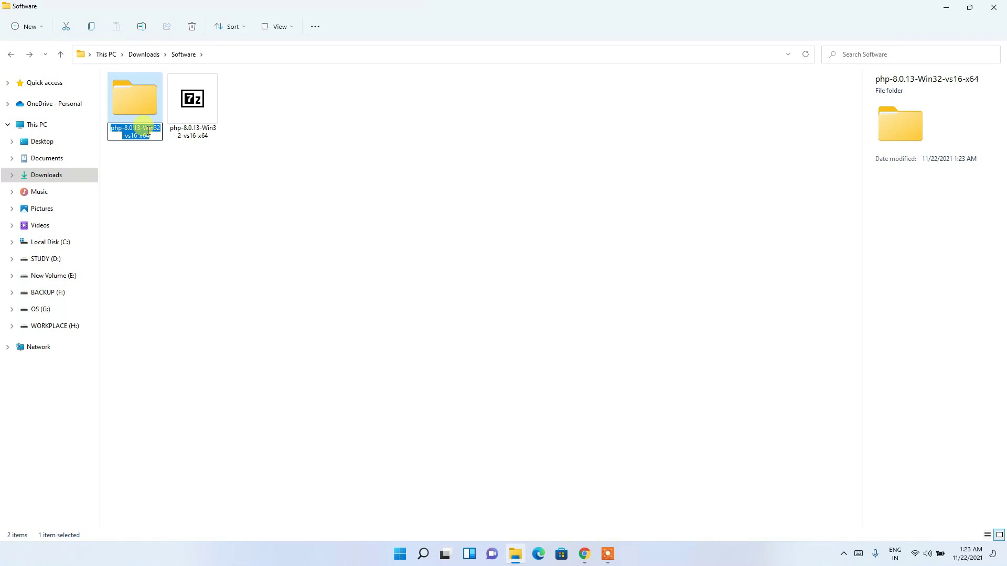
left_click(148, 132)
left_click_drag(148, 134, 149, 130)
key("BackSpace")
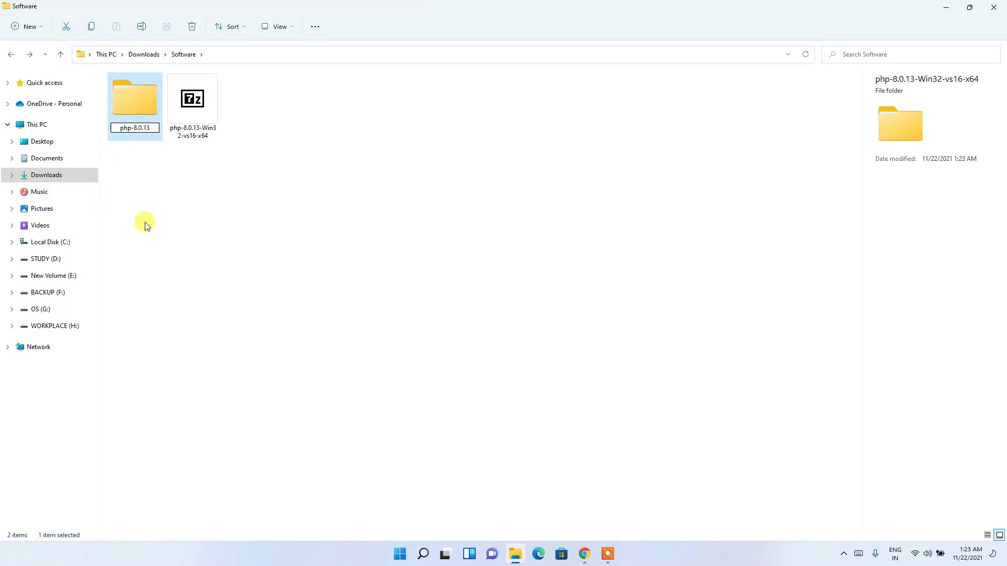
left_click(141, 151)
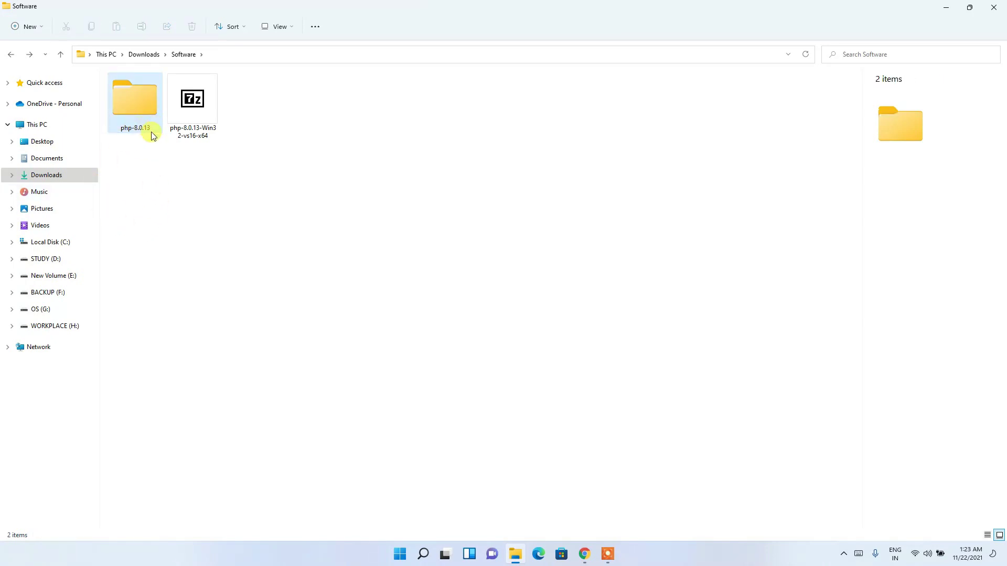
Cut the php-8.0.13 folder and go to Local Disk (C:).
left_click(133, 87)
right_click(133, 87)
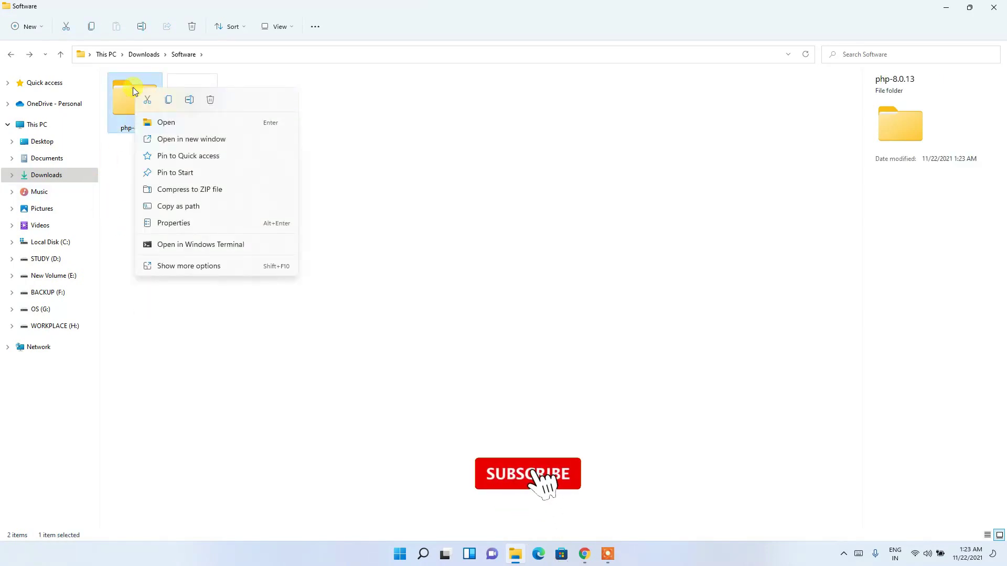
left_click(175, 266)
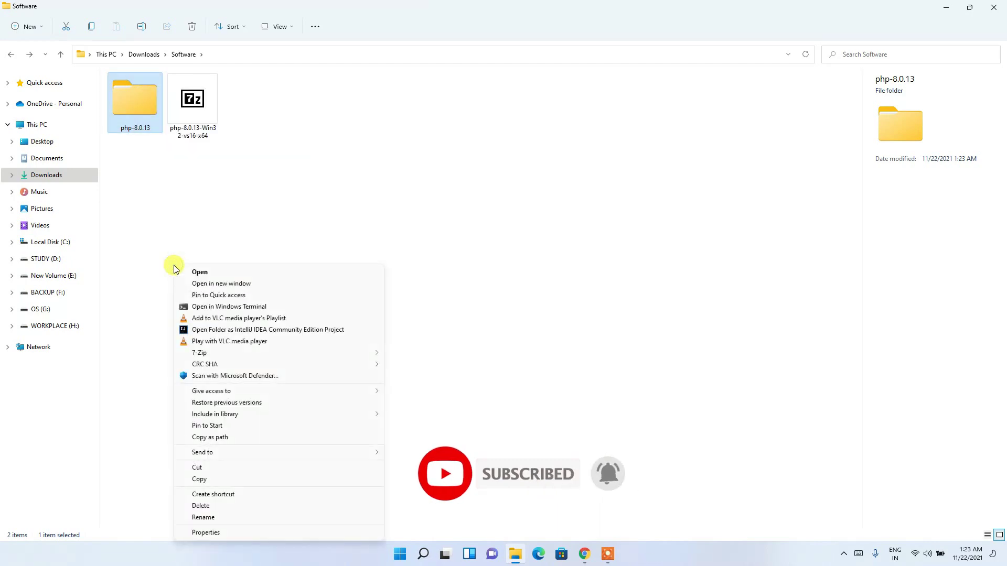
left_click(208, 467)
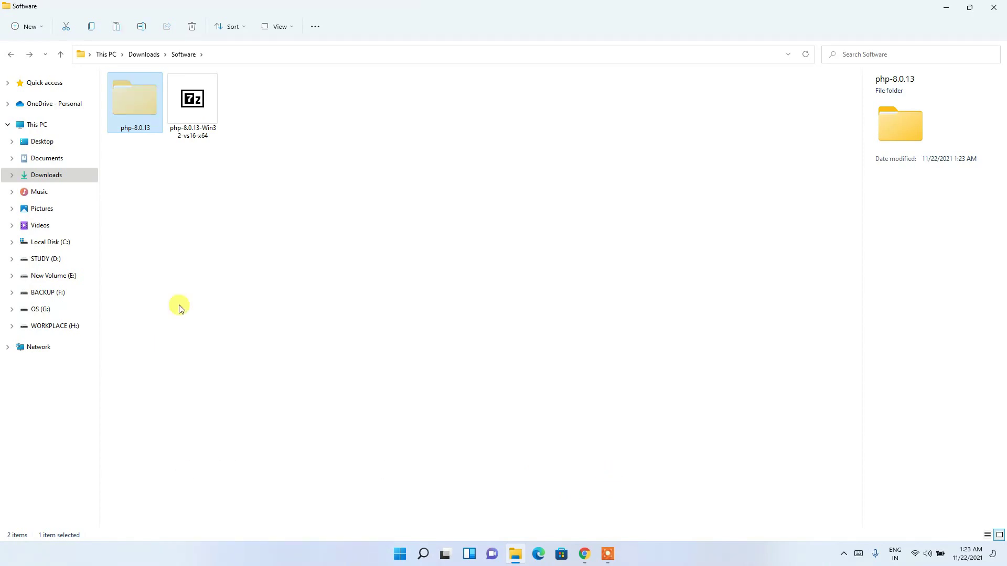
left_click(50, 241)
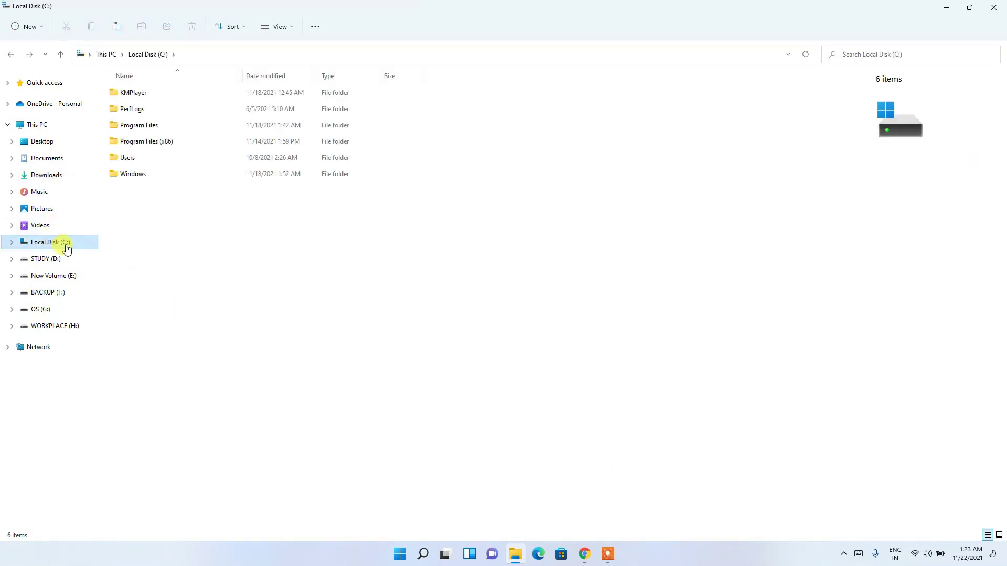
Paste the php-8.0.13 folder onto Local Disk (C:) and open it.
right_click(194, 245)
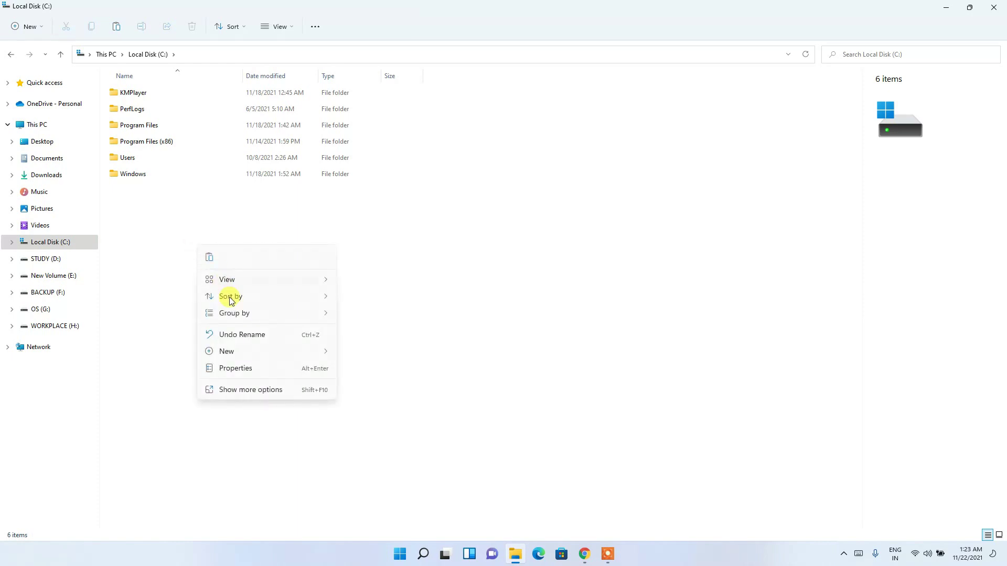
left_click(248, 390)
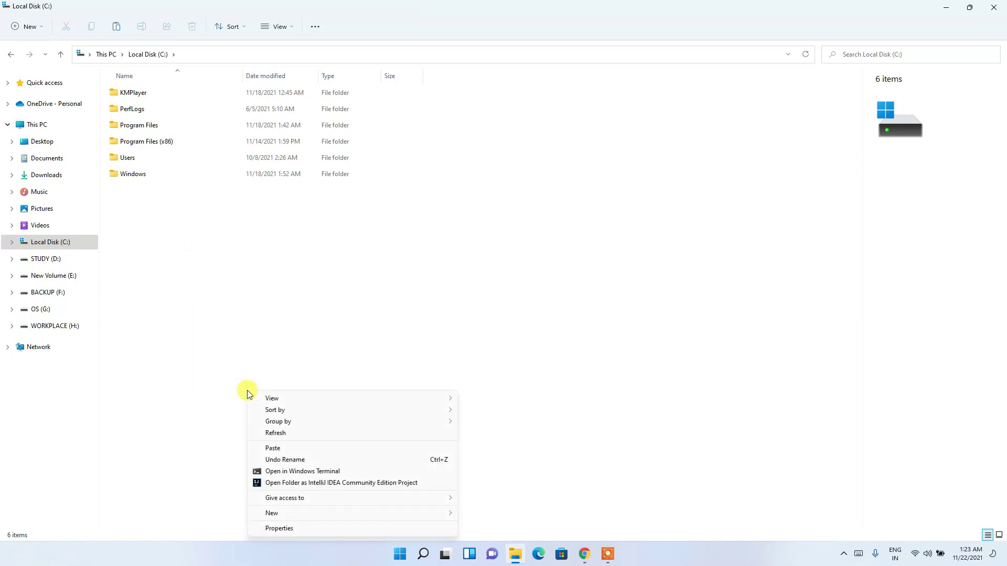
left_click(284, 449)
left_click(155, 241)
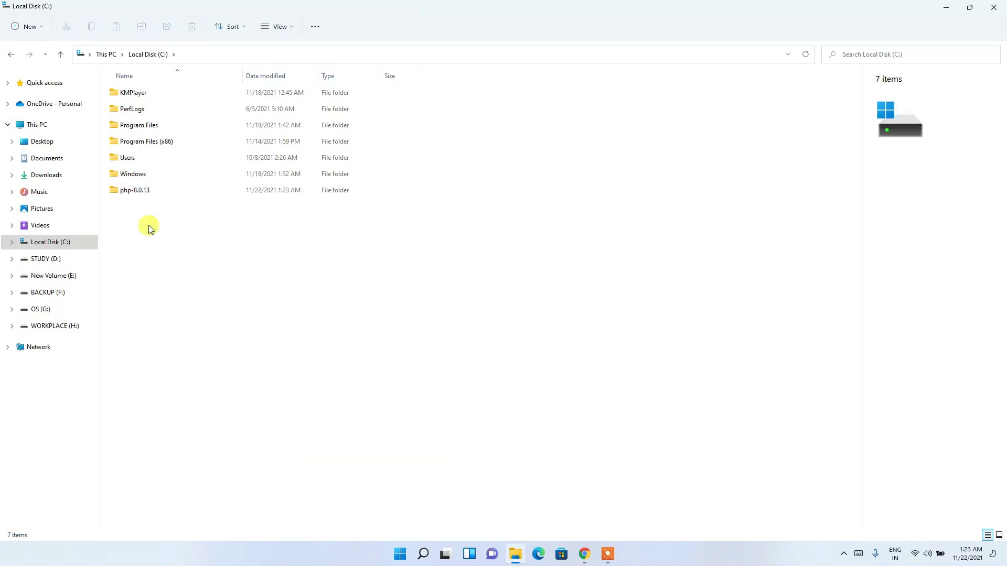
left_click(141, 195)
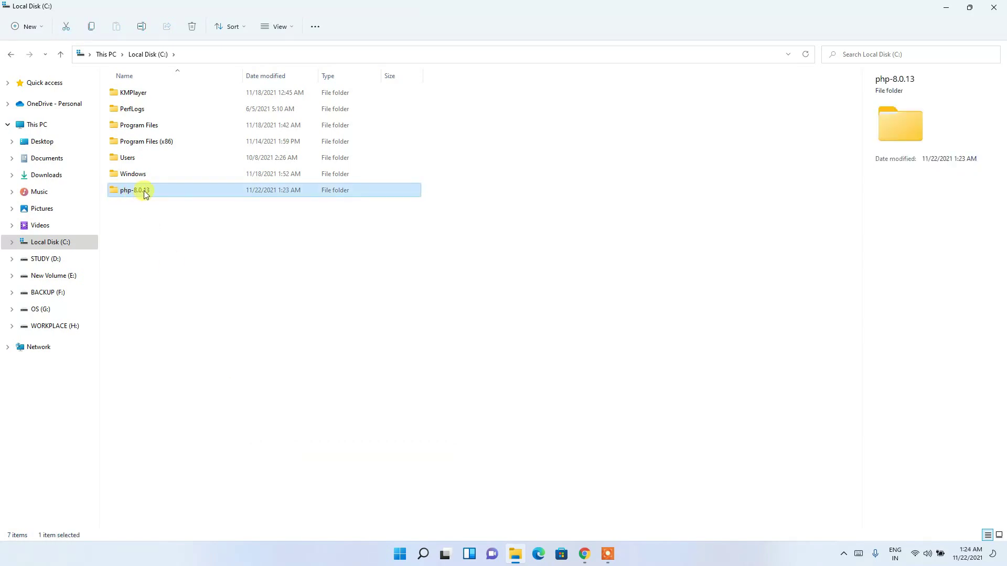
double_click(153, 191)
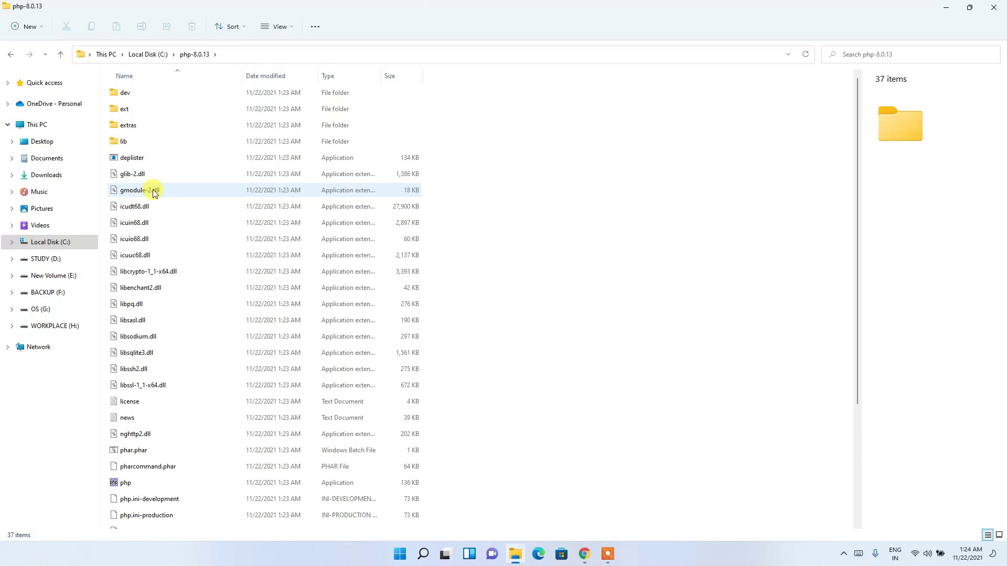
Copy the folder path C:\php-8.0.13 from the address bar.
left_click(339, 58)
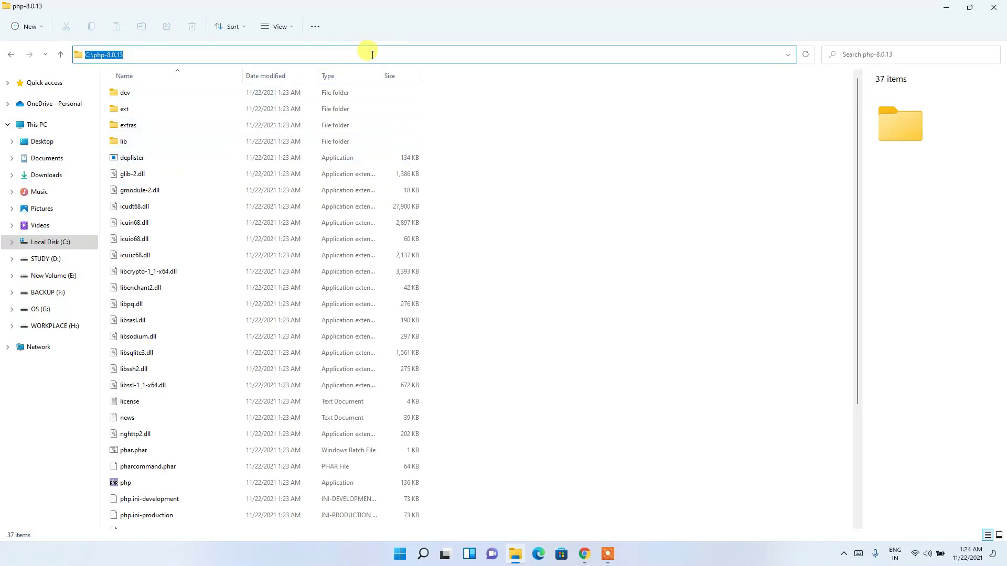
right_click(355, 53)
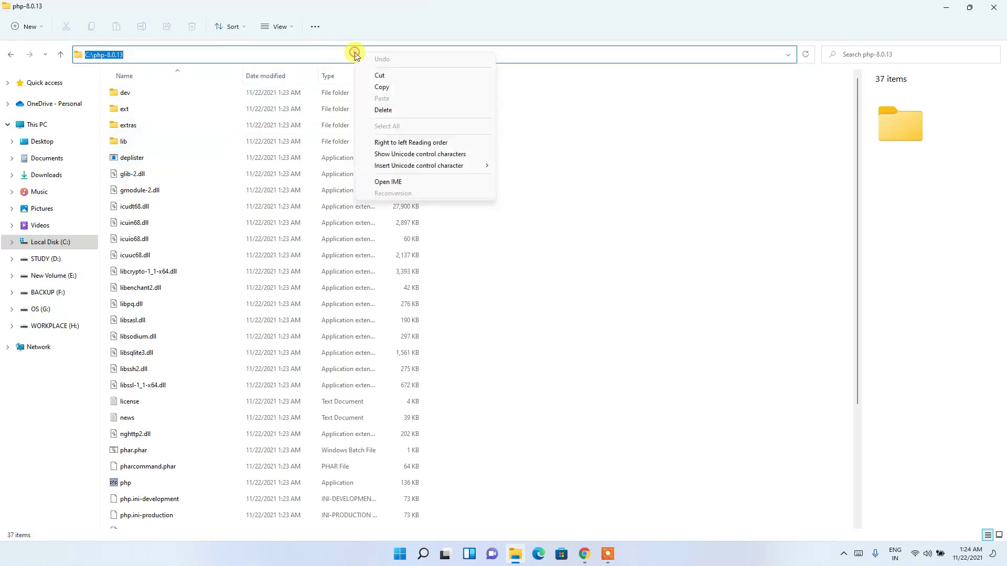
left_click(383, 93)
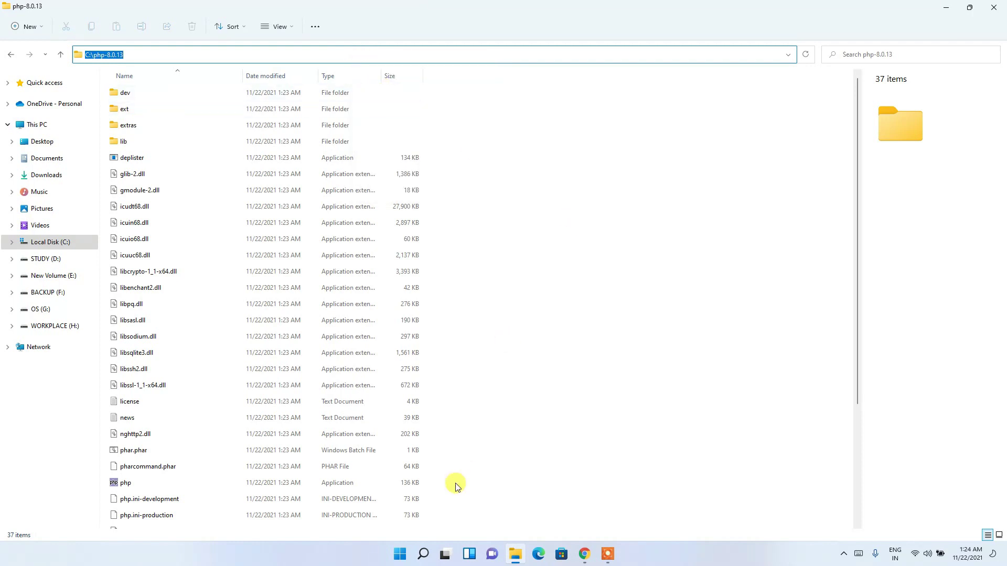
Search 'envir', open Environment Variables from System Properties, and select the system Path variable.
mouse_move(428, 558)
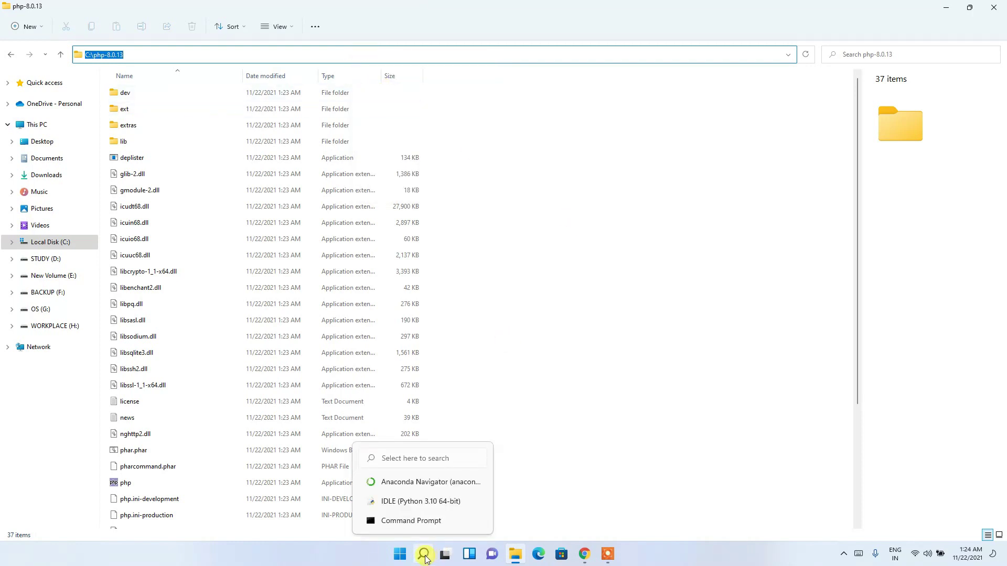
left_click(426, 559)
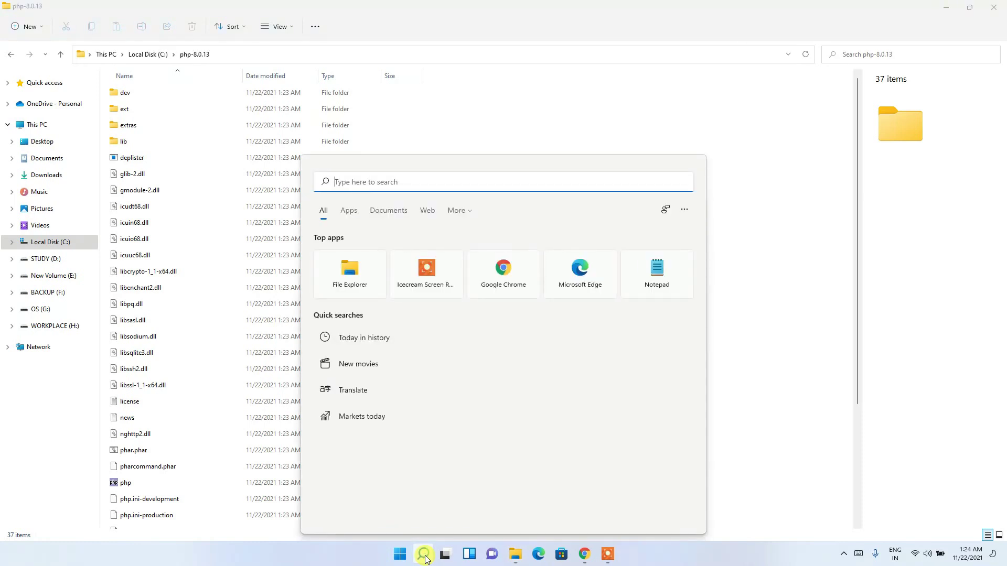
type("en")
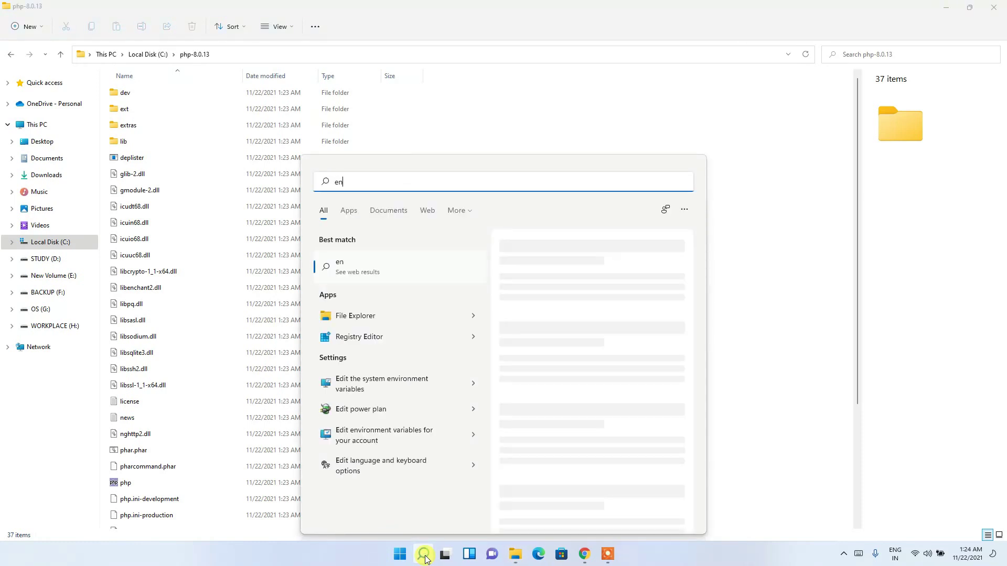
type("vir")
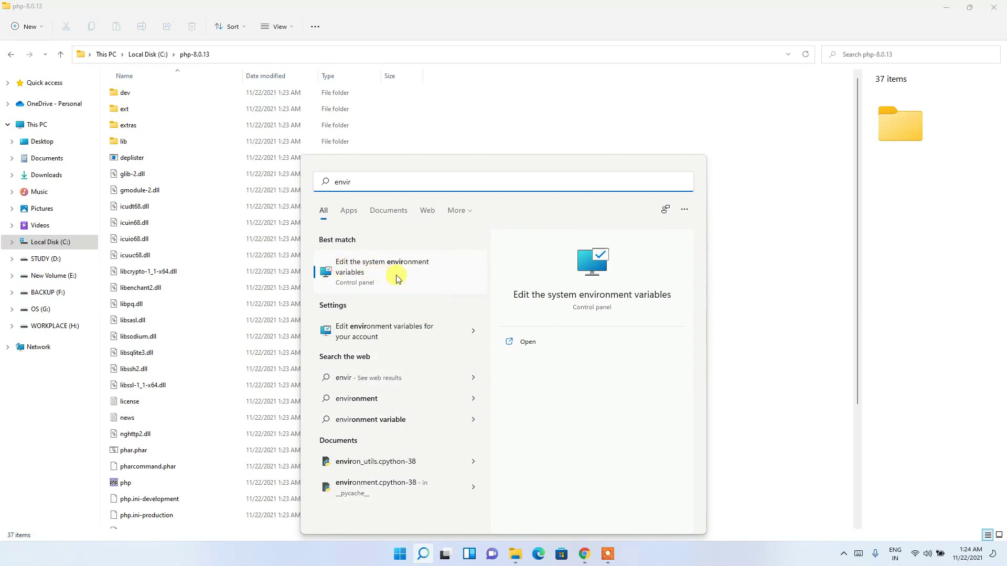
left_click(420, 278)
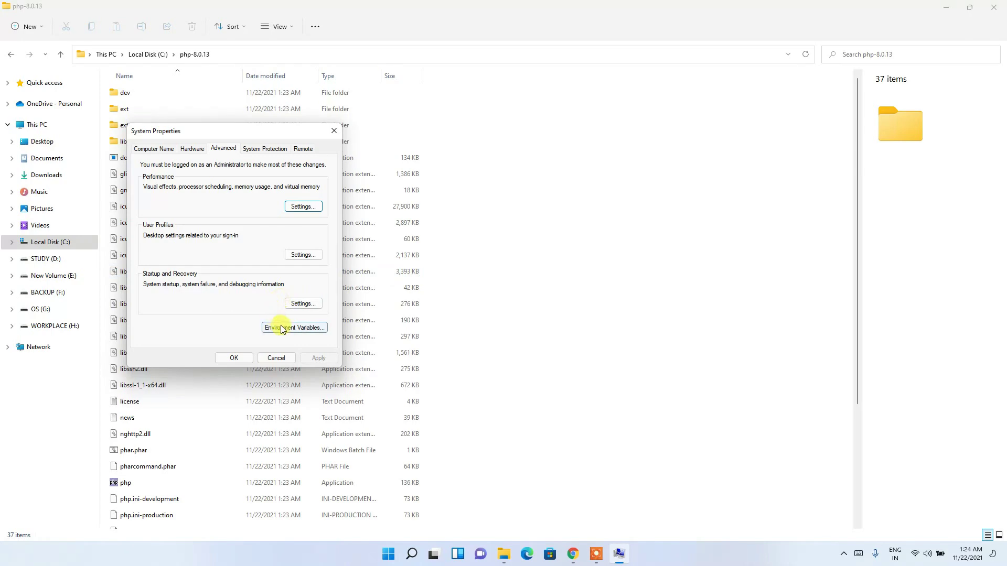
left_click(289, 329)
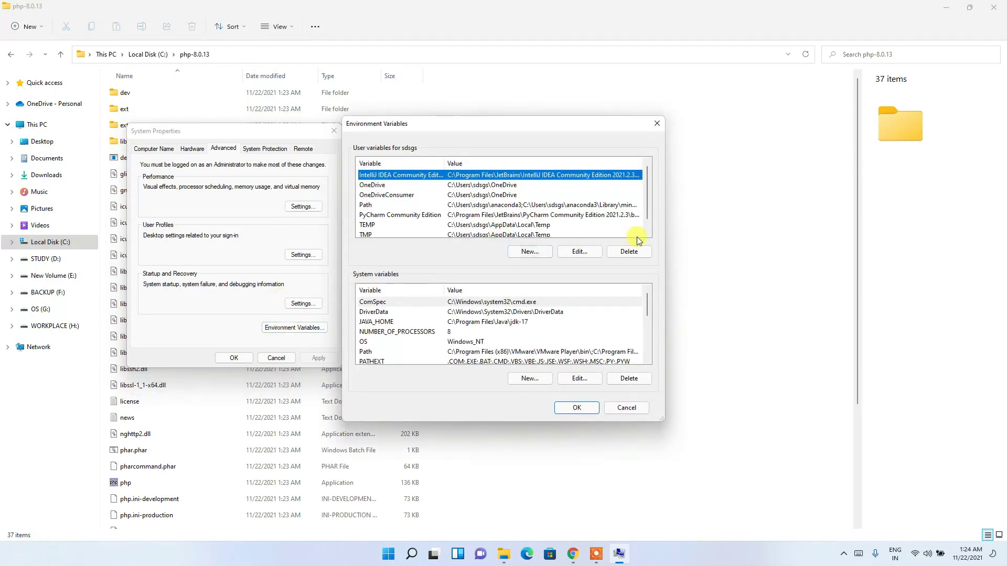
scroll(650, 322, "down", 2)
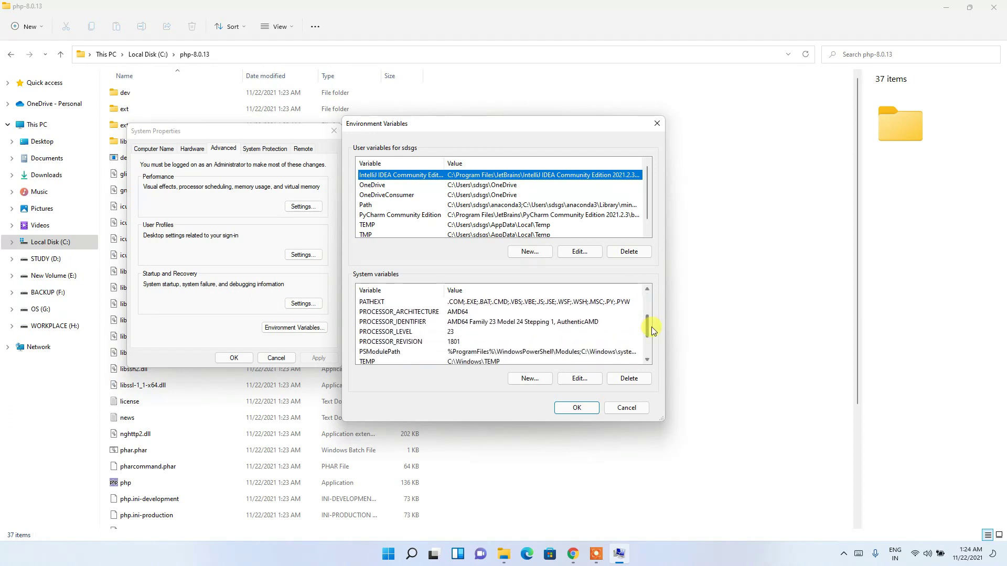
left_click(372, 313)
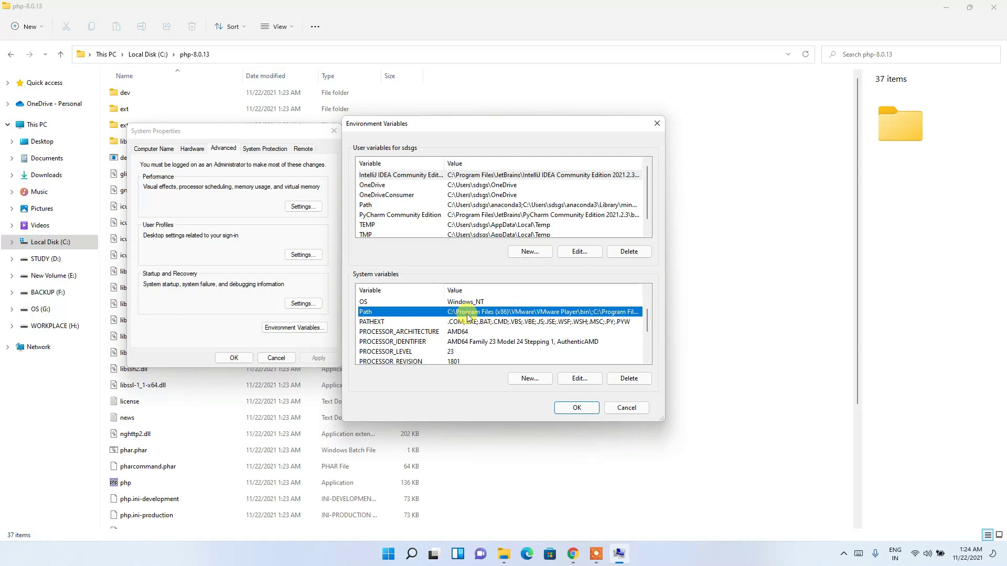
Add C:\php-8.0.13 as a new entry in the system Path variable.
left_click(592, 377)
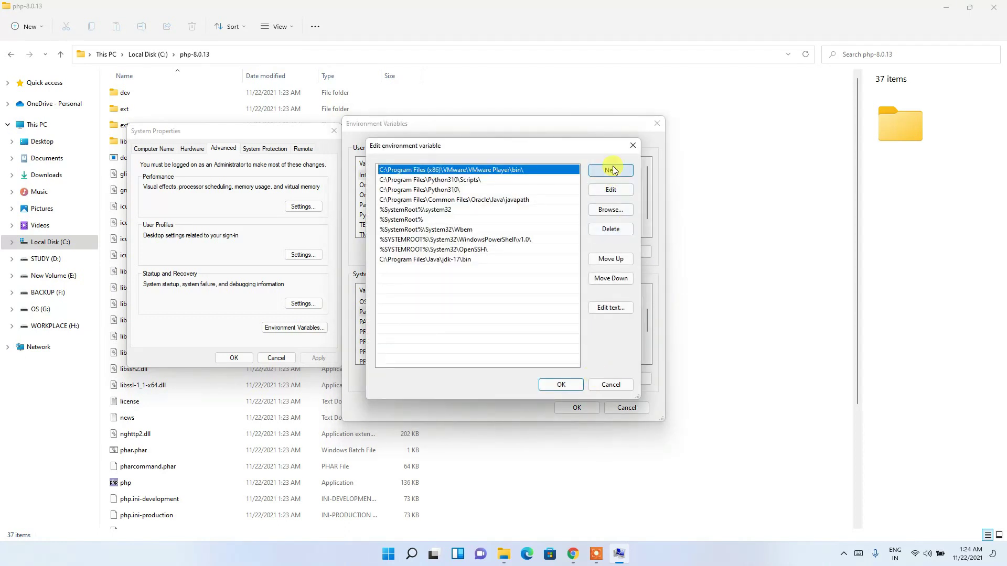
left_click(612, 170)
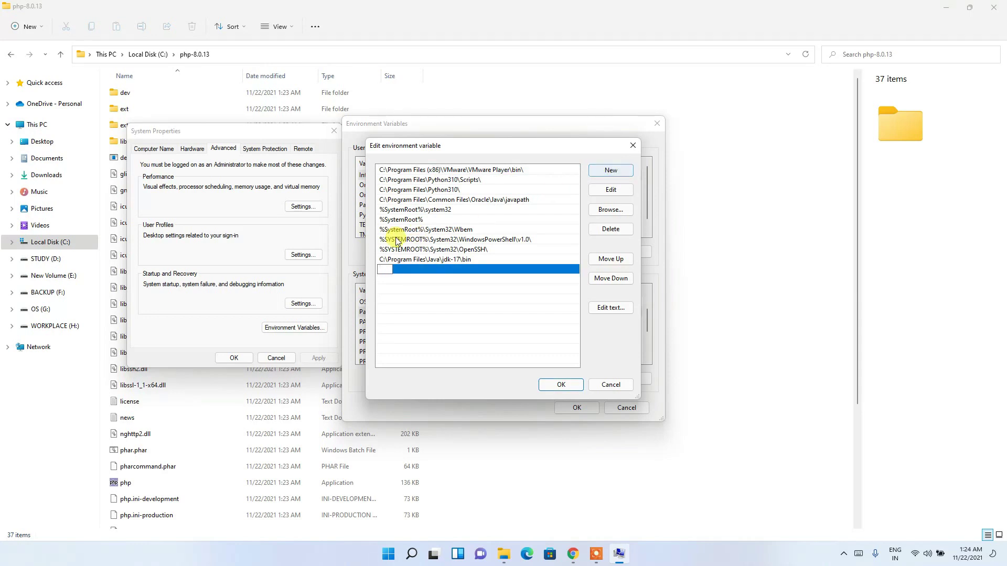
right_click(387, 266)
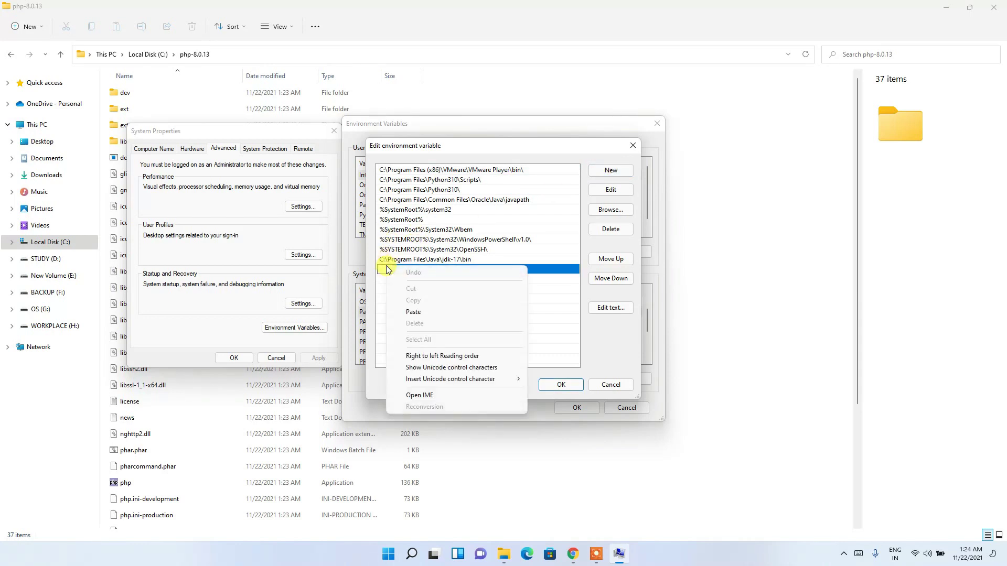
left_click(413, 315)
left_click(444, 306)
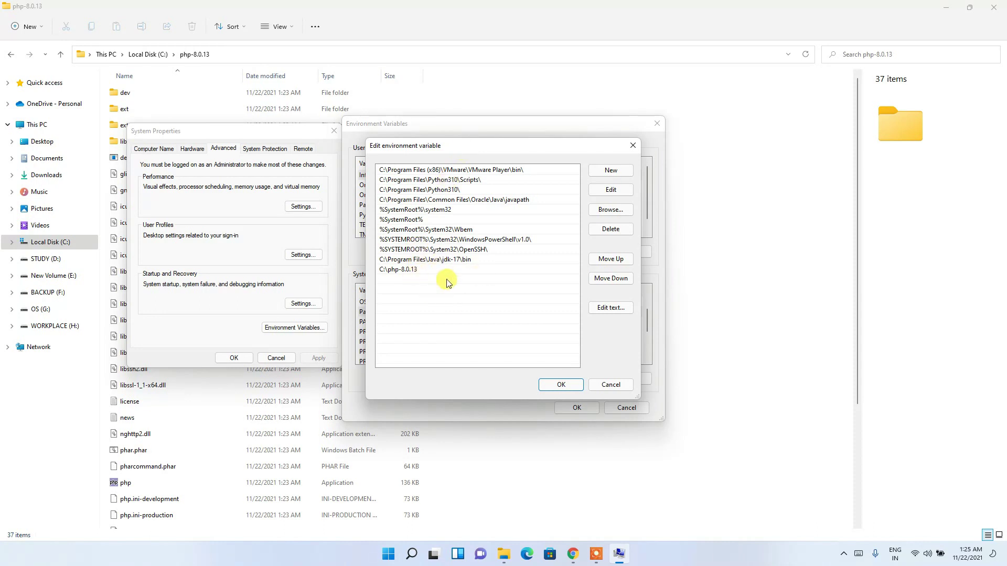
Confirm all environment variable and System Properties dialogs with OK, then minimize Explorer.
left_click(562, 385)
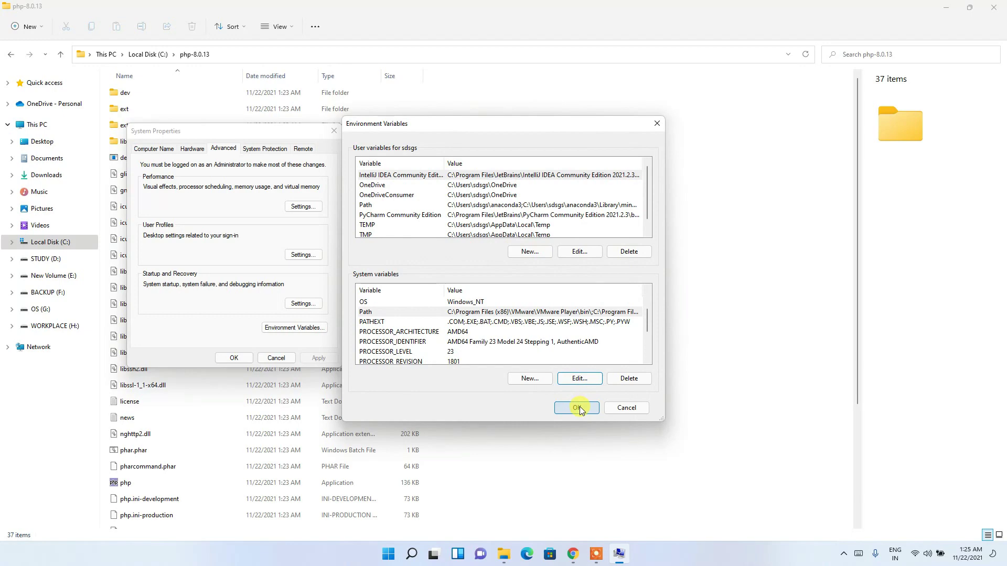
left_click(578, 407)
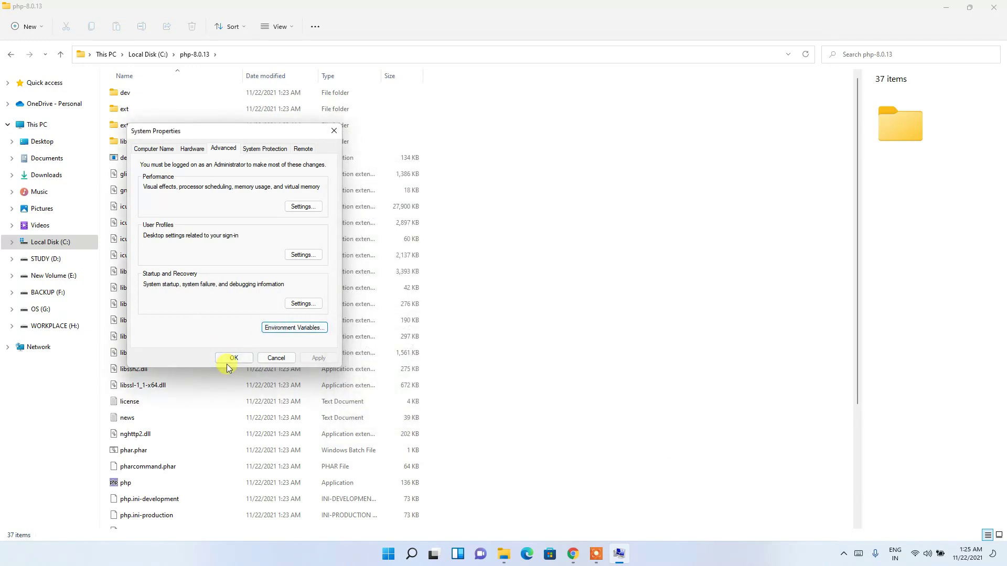
left_click(231, 360)
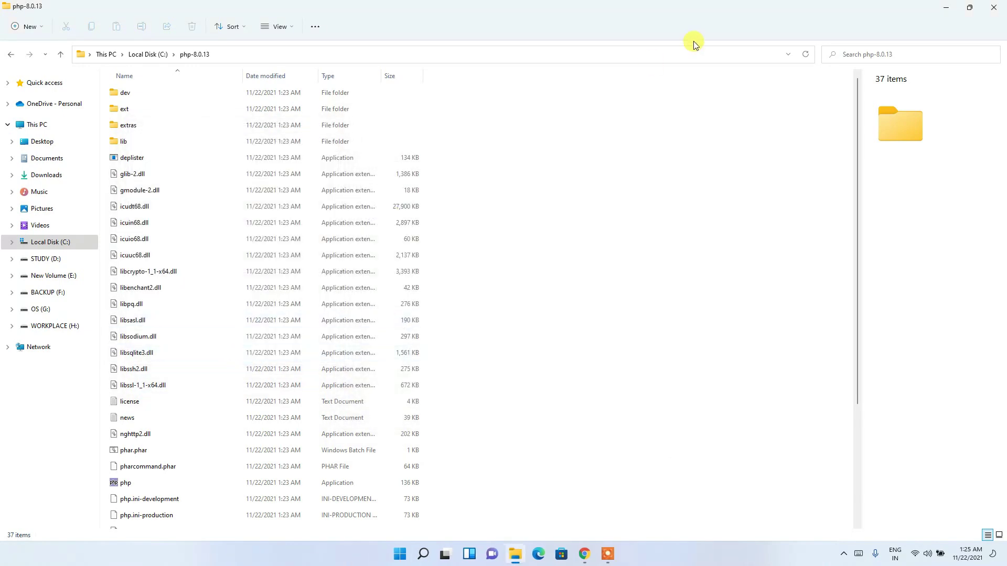
left_click(946, 6)
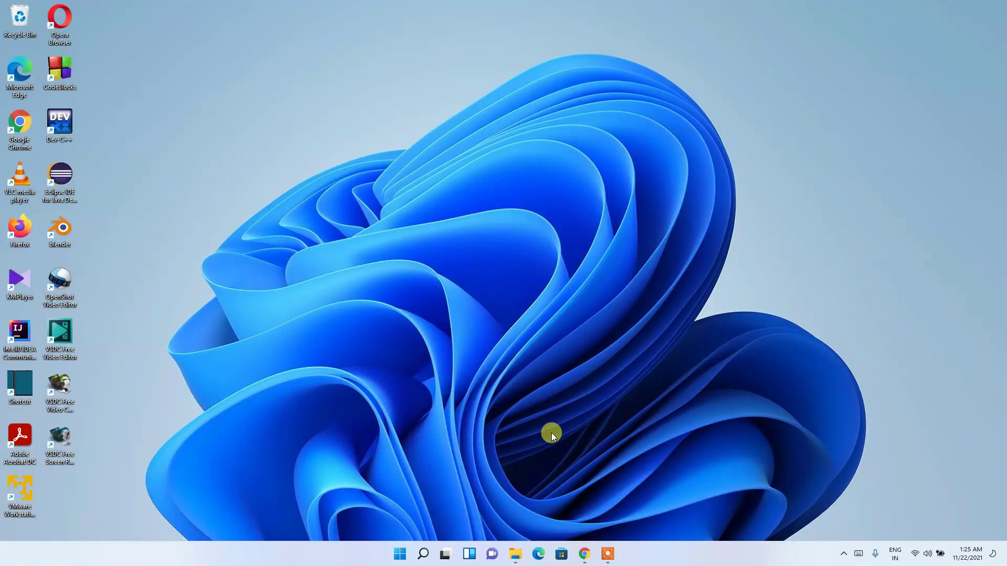
Launch Command Prompt via Windows search for 'cmd' and center its window.
left_click(424, 555)
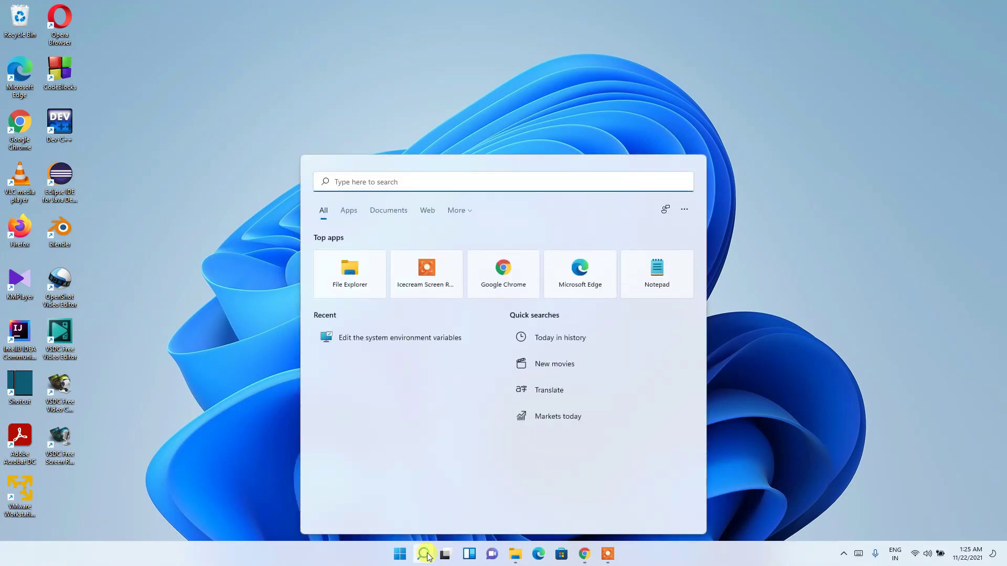
type("cmd")
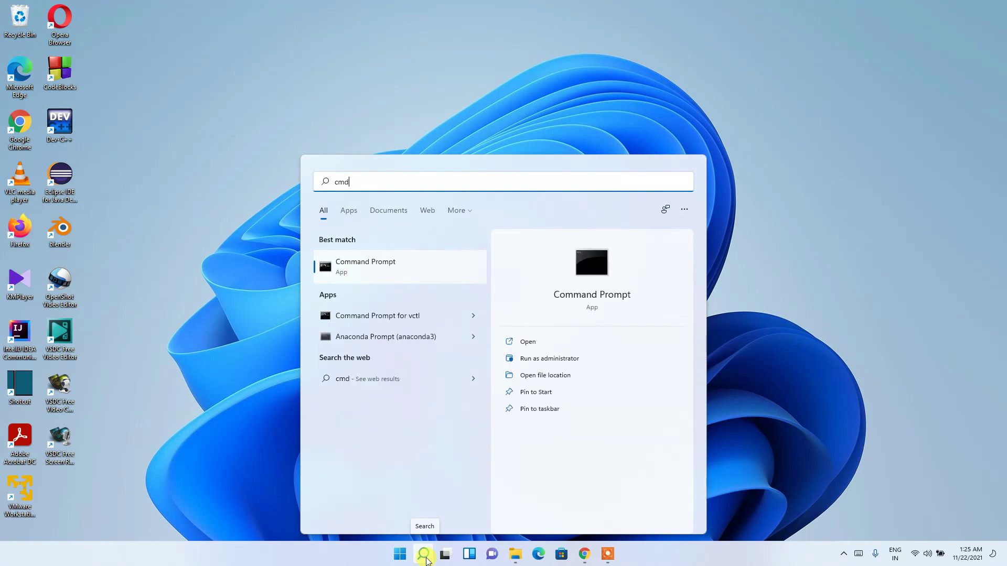
key("Return")
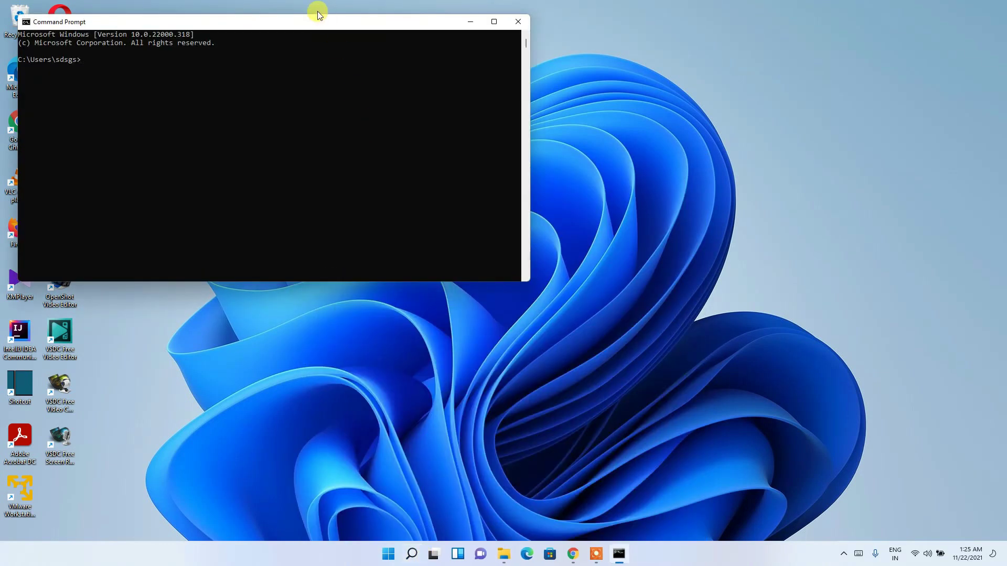
left_click_drag(292, 22, 429, 97)
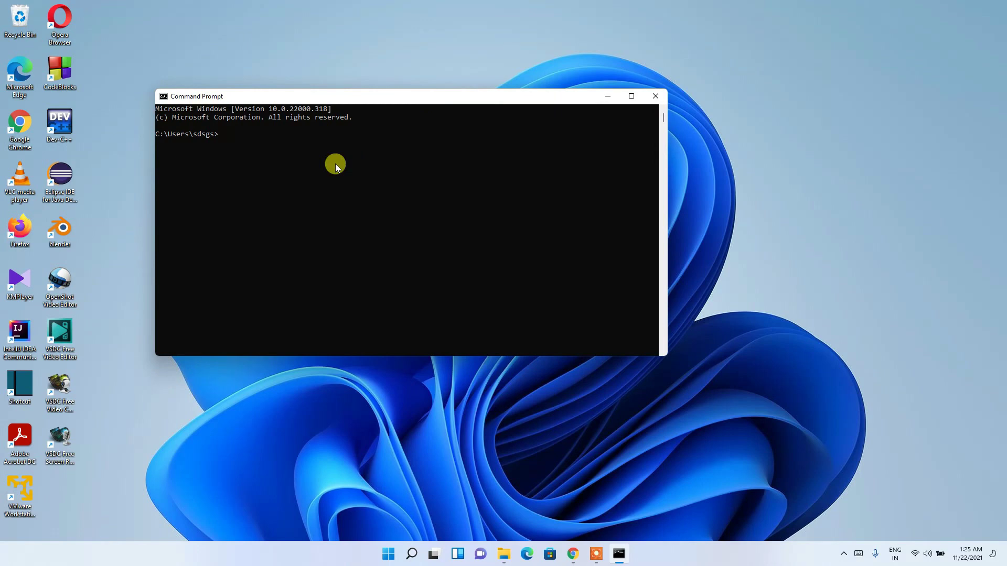
Run php --version, copy the PHP 8.0.13 version line, and close Command Prompt.
type("php --version")
key("Return")
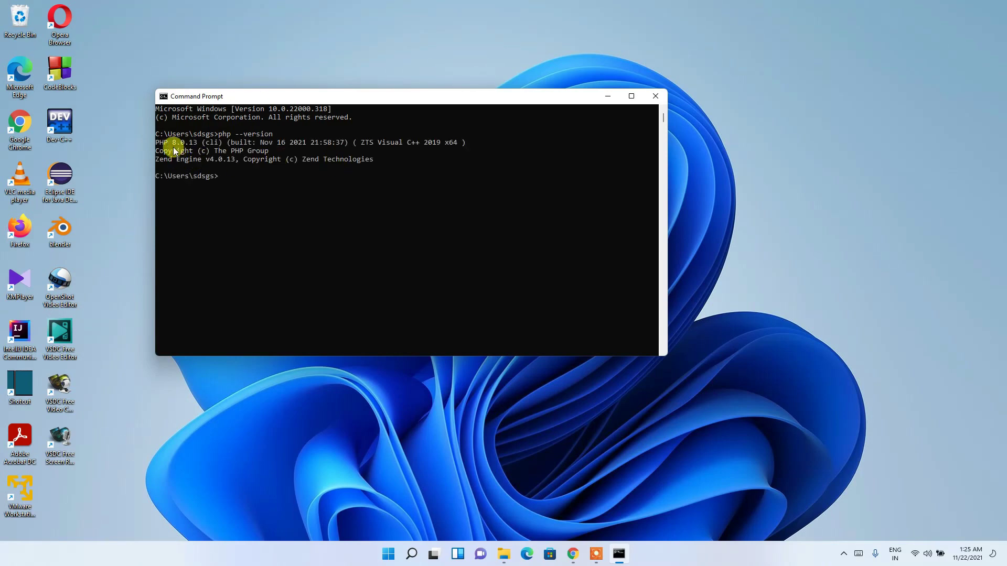
left_click(158, 145)
left_click_drag(157, 148, 400, 173)
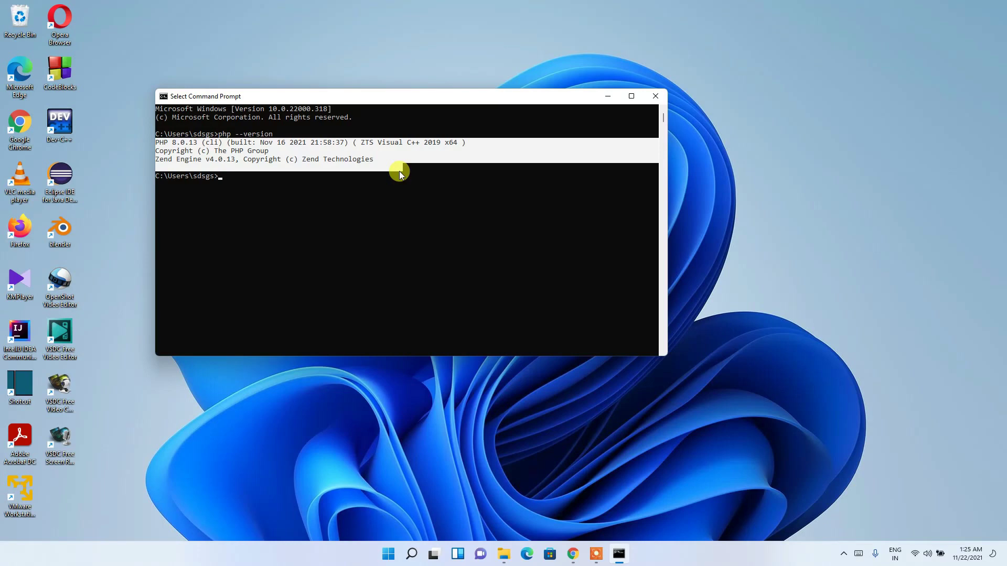
right_click(332, 208)
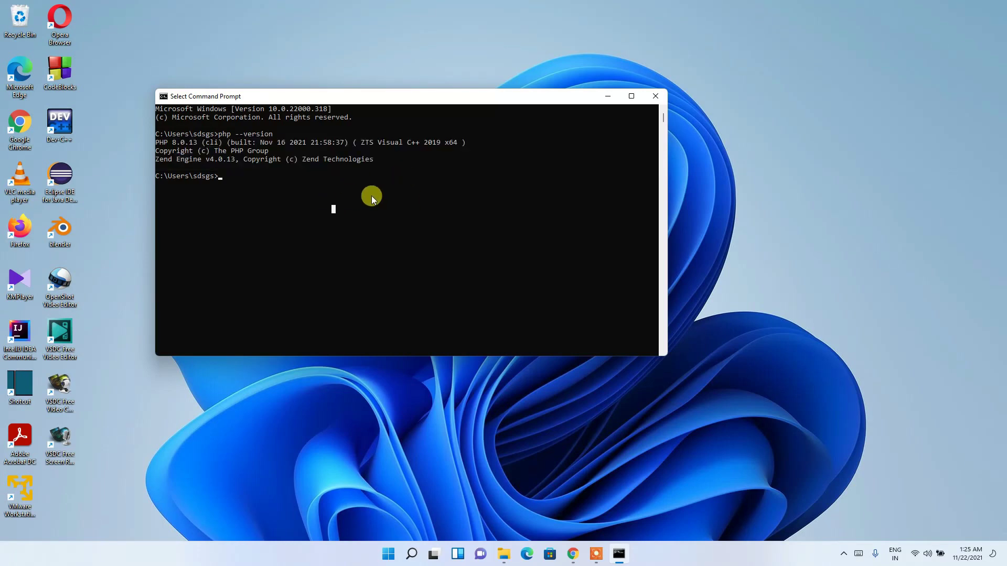
left_click(647, 100)
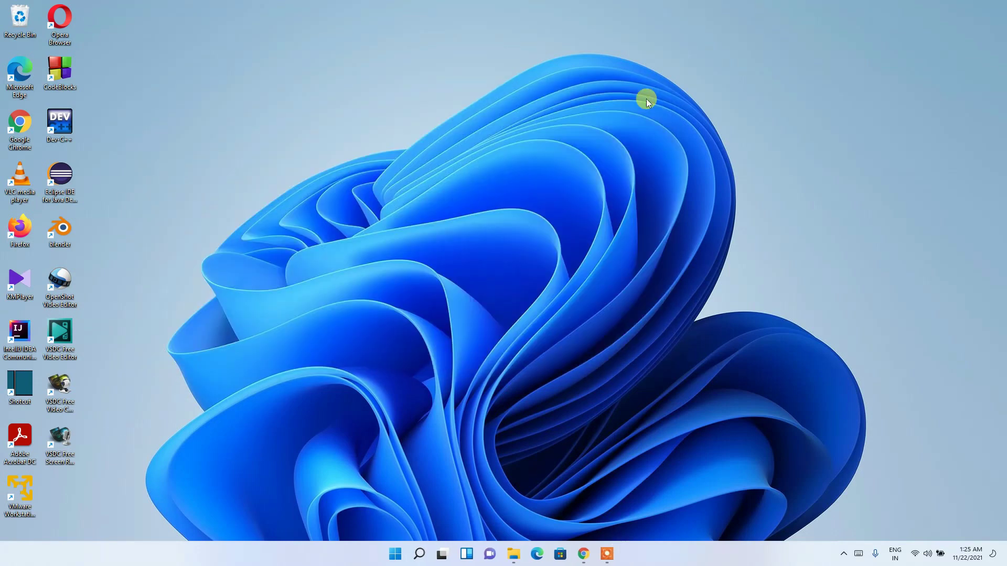
Create a new desktop folder named php-workspce.
right_click(269, 72)
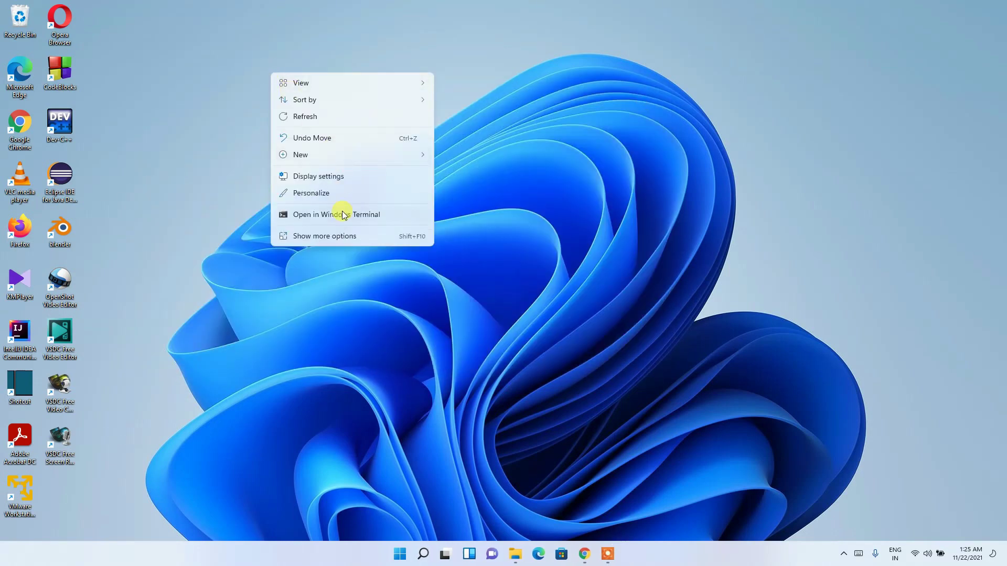
mouse_move(409, 155)
left_click(464, 157)
type("php-")
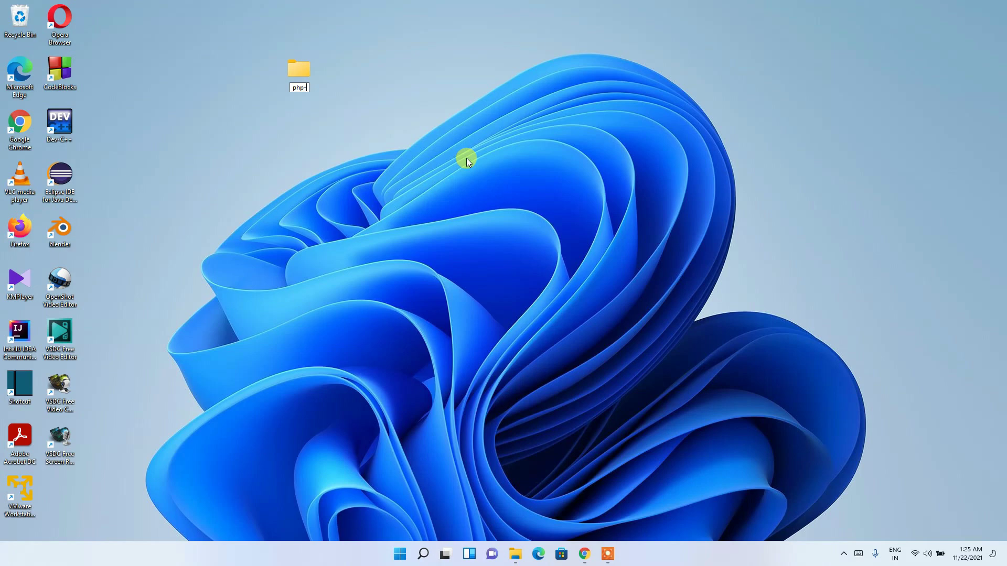
type("workspce")
key("Return")
key("Return")
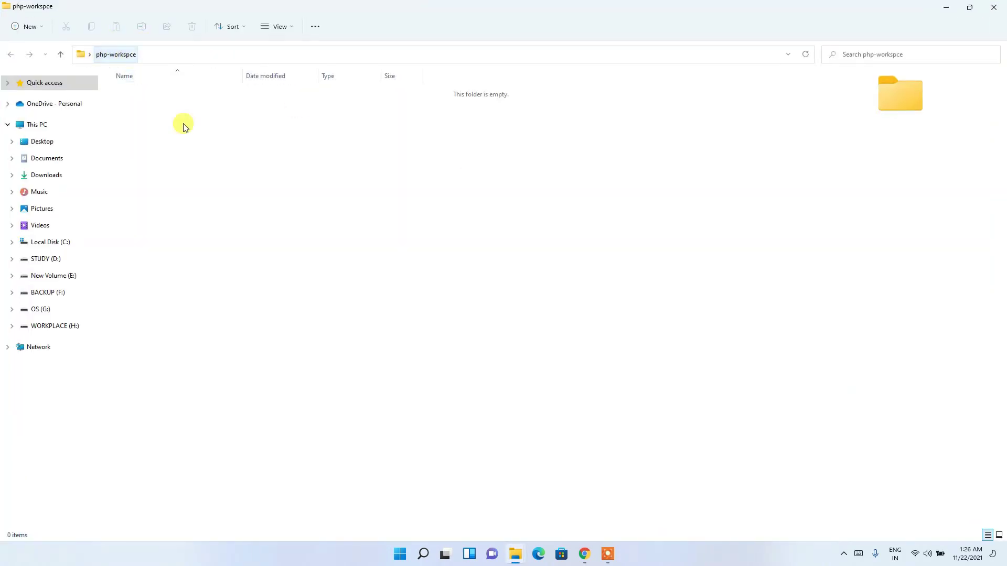
Create a New Text Document in php-workspce and open it in Notepad.
right_click(209, 140)
mouse_move(320, 224)
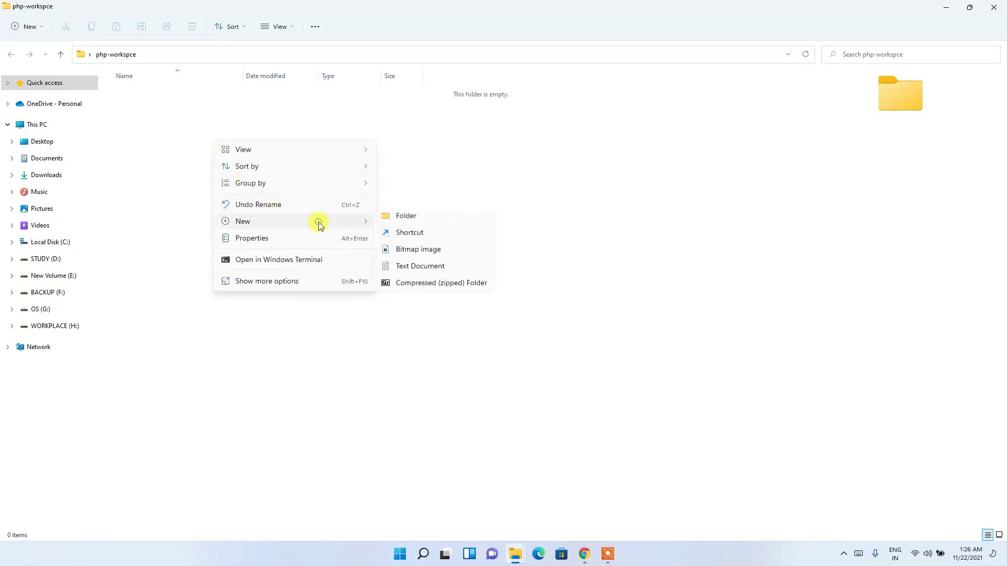
left_click(438, 272)
left_click(213, 95)
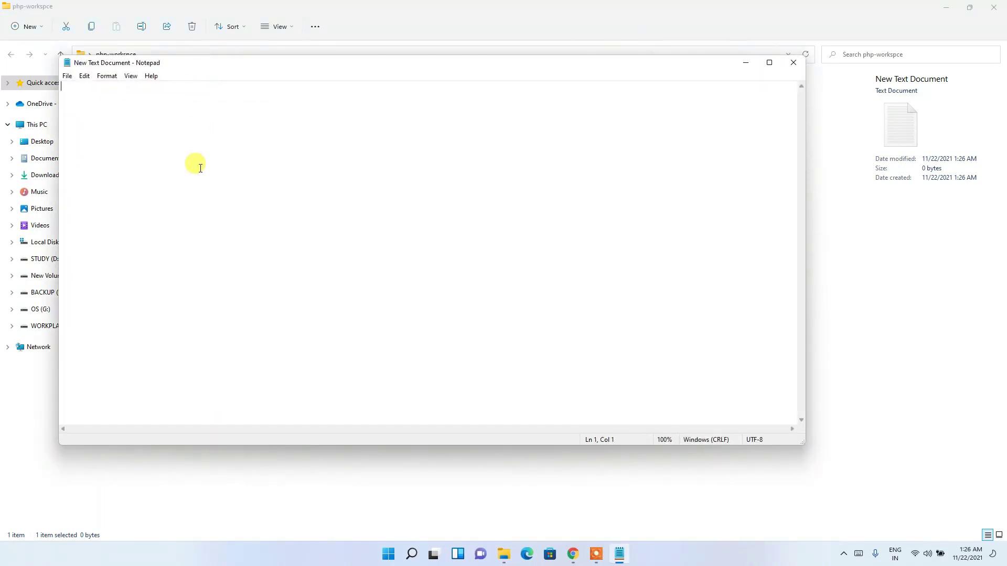
Write the PHP code <?php, echo "Hello World!!"; and ?> on separate lines, with enlarged text.
type("<")
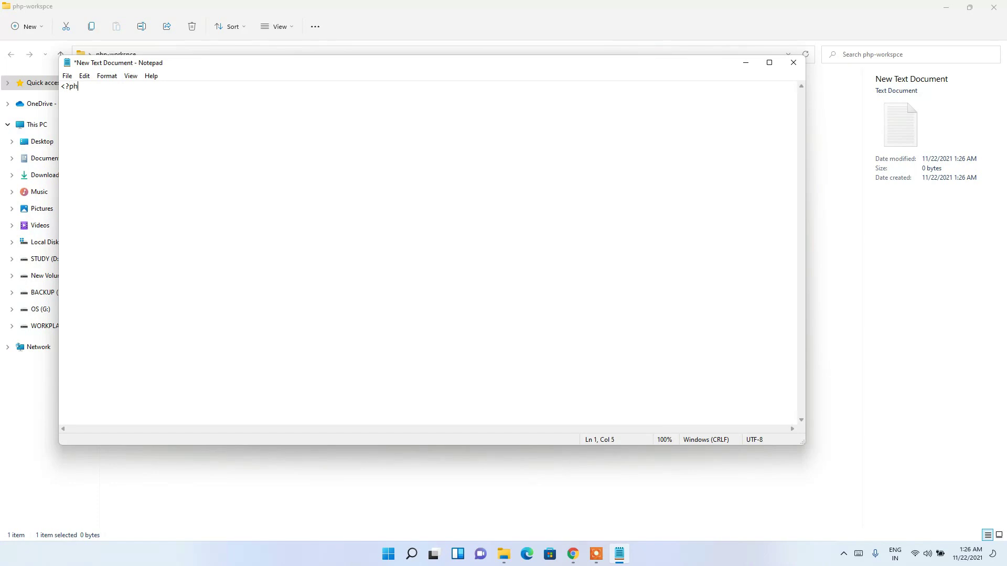
key("ctrl+plus")
key("ctrl+plus")
key("ctrl+plus")
key("ctrl+plus")
key("ctrl+plus")
key("ctrl+plus")
key("ctrl+plus")
key("ctrl+plus")
key("ctrl+plus")
key("ctrl+plus")
key("ctrl+plus")
key("ctrl+plus")
key("ctrl+plus")
key("ctrl+plus")
key("ctrl+plus")
key("ctrl+plus")
key("ctrl+plus")
key("ctrl+plus")
key("ctrl+plus")
key("ctrl+plus")
key("ctrl+plus")
key("ctrl+plus")
key("ctrl+plus")
key("ctrl+plus")
key("ctrl+plus")
key("ctrl+plus")
key("ctrl+plus")
key("ctrl+plus")
key("ctrl+plus")
key("ctrl+plus")
key("ctrl+plus")
key("ctrl+plus")
key("ctrl+plus")
key("ctrl+plus")
key("ctrl+plus")
key("Return")
key("Return")
key("Return")
type("?>")
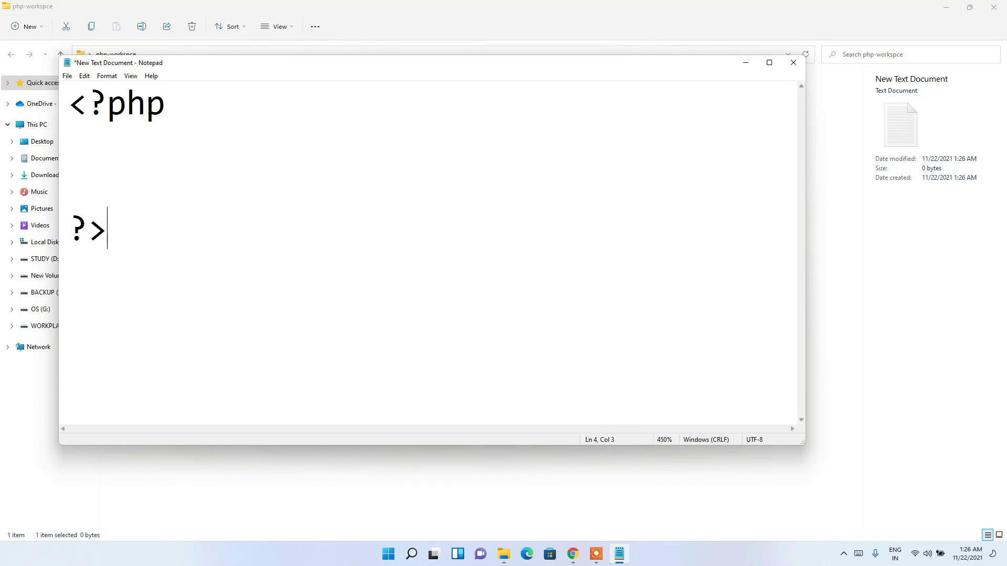
left_click(199, 166)
key("Return")
type("echo \"\";")
key("Left")
key("Left")
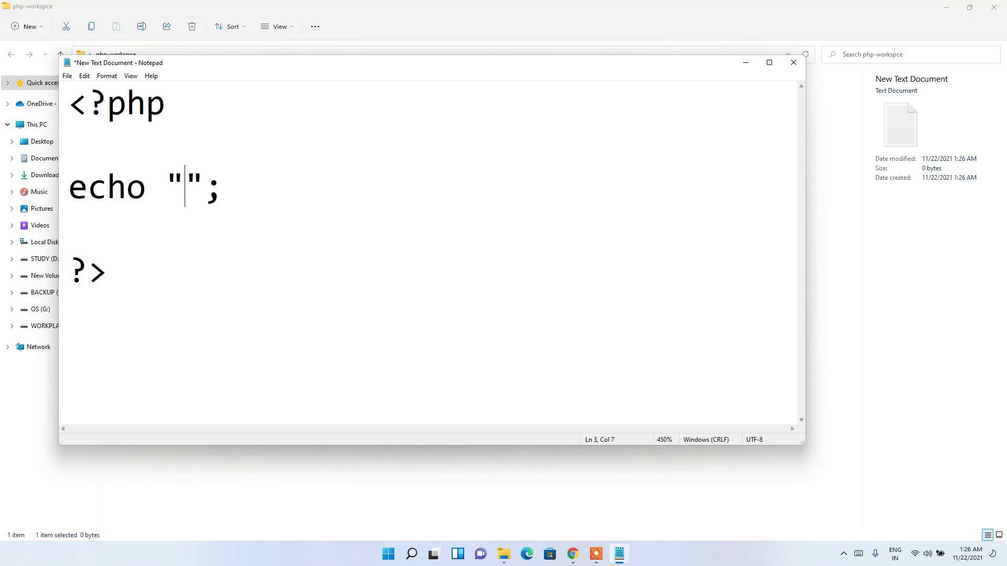
type("Hello Wor")
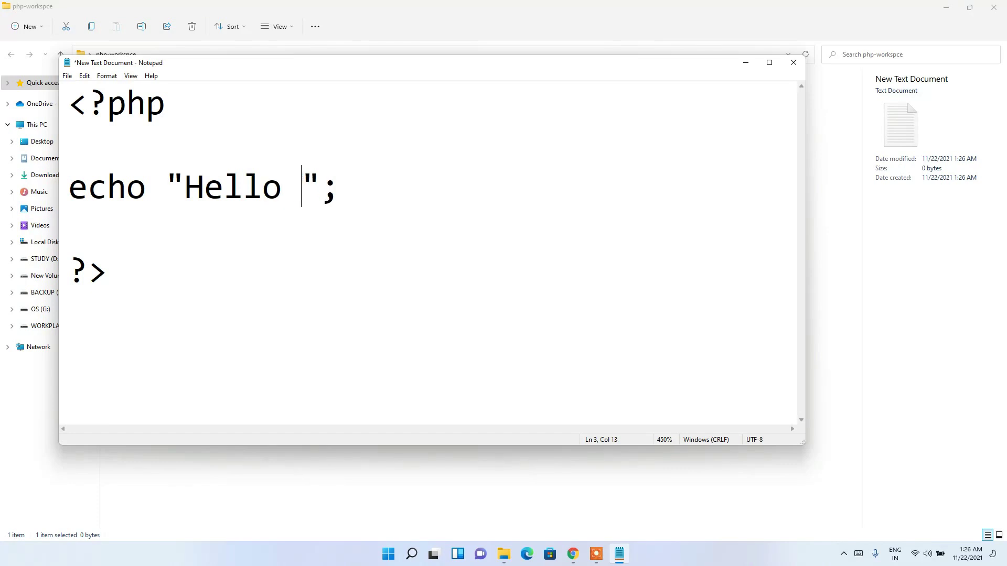
type("ld")
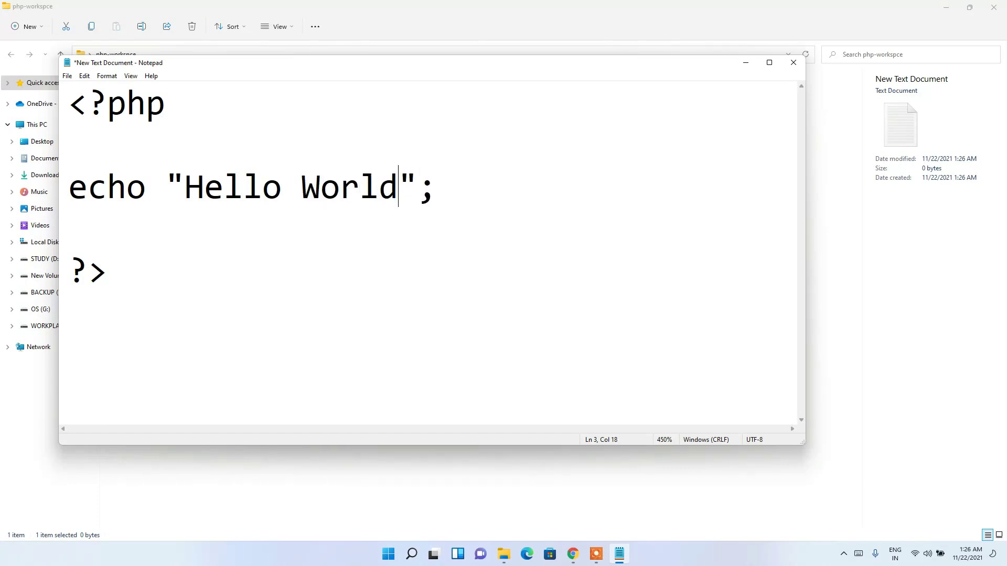
type("!!")
left_click(66, 78)
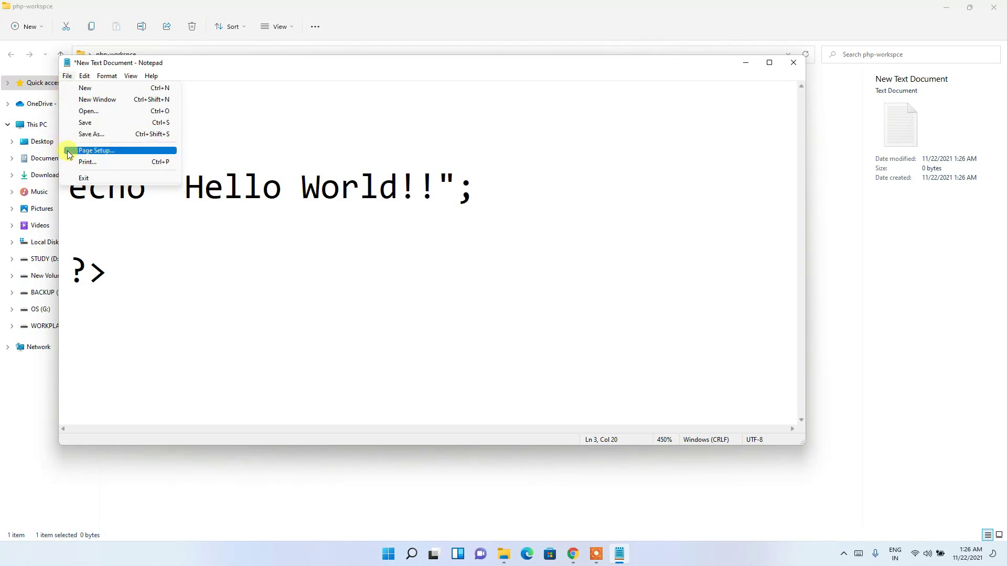
Save the Notepad code as prog.php with type All Files, then select it in php-workspce.
left_click(89, 135)
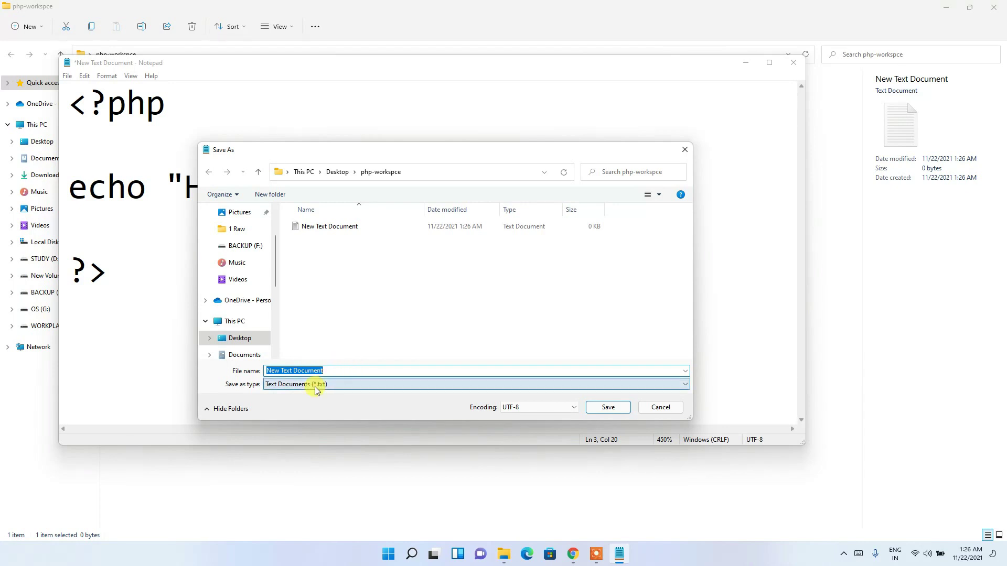
type("prog.php")
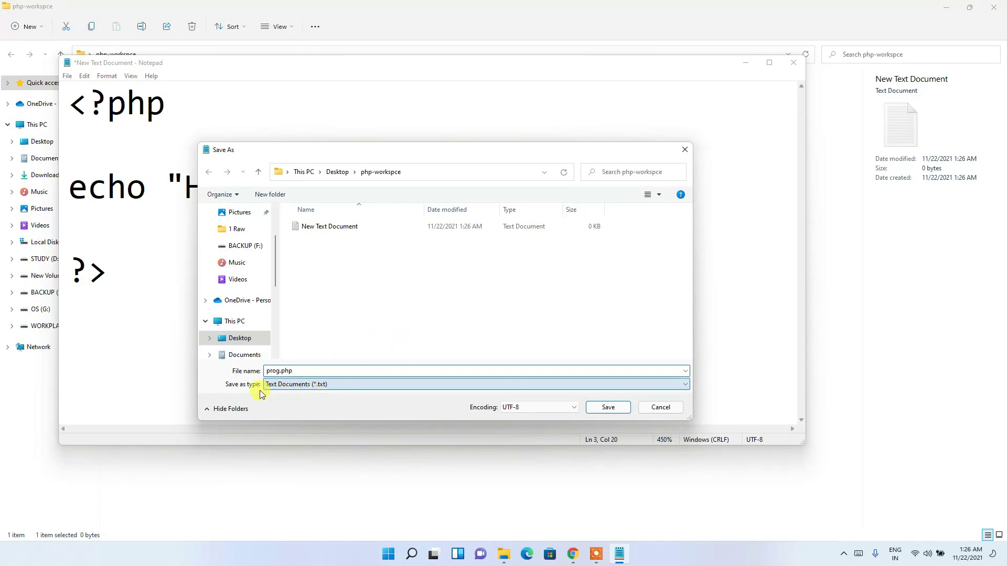
left_click(287, 386)
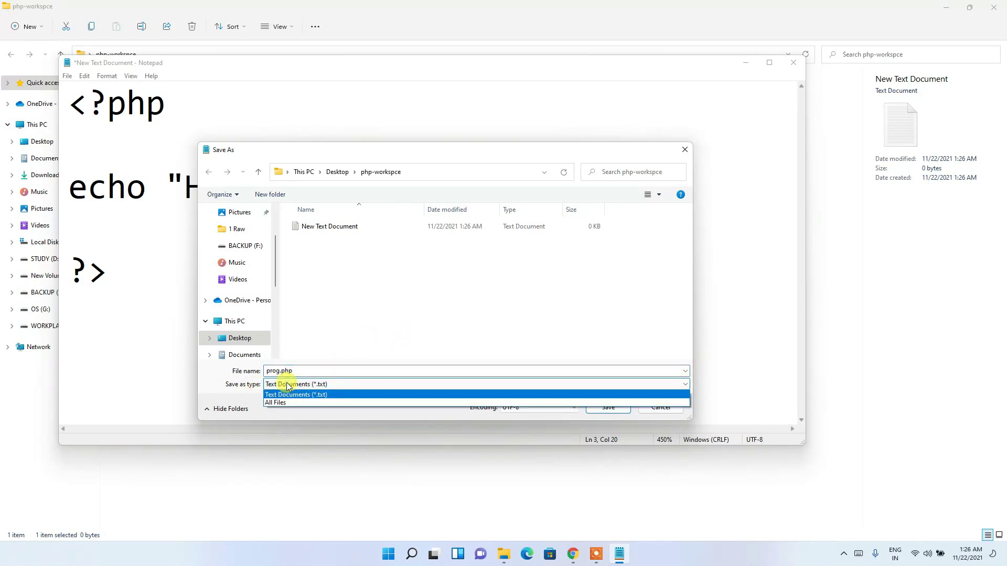
left_click(282, 404)
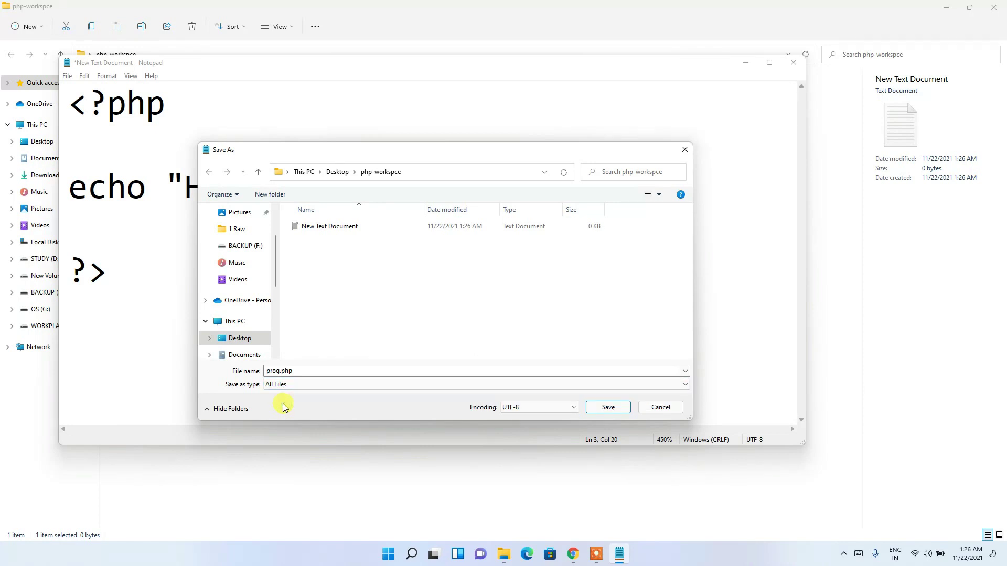
left_click(608, 406)
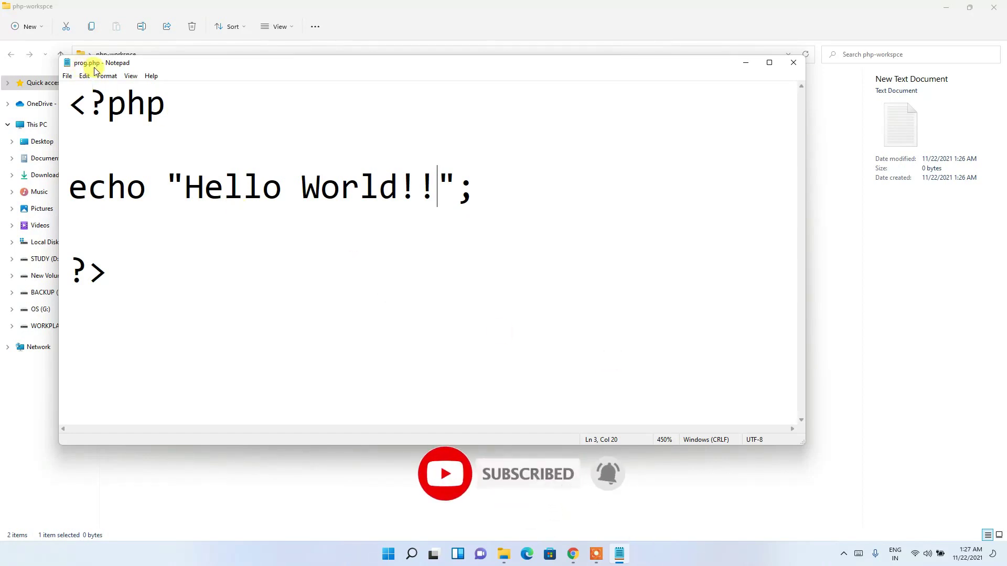
left_click(750, 64)
left_click(168, 113)
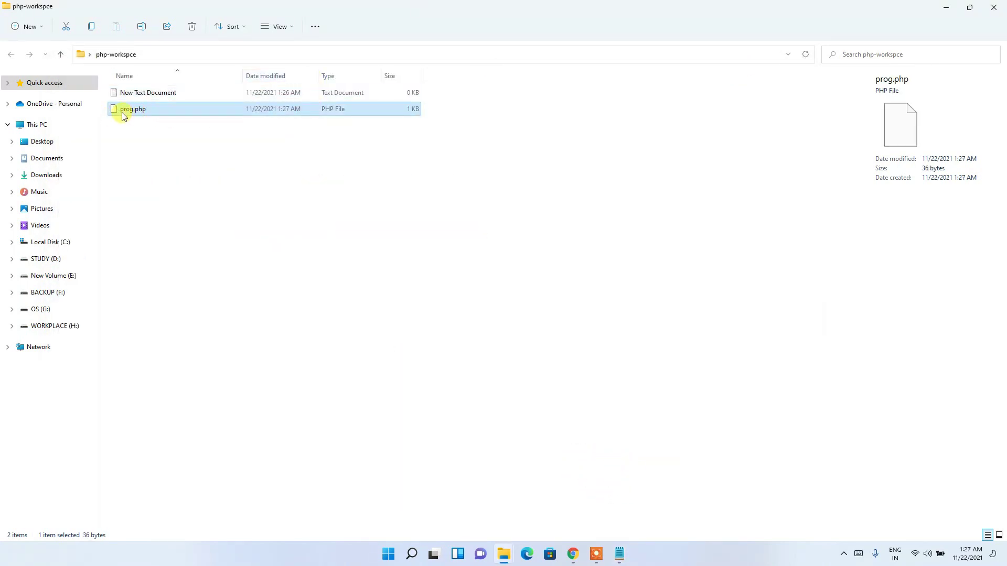
Open a Command Prompt in the php-workspce folder from the Explorer address bar using cmd.
left_click(261, 55)
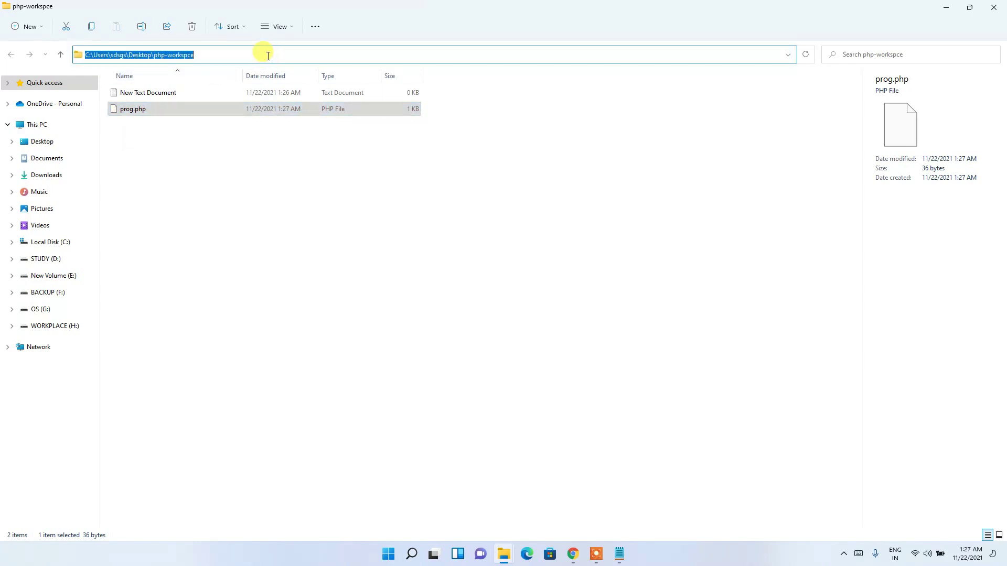
type("cmd")
key("Return")
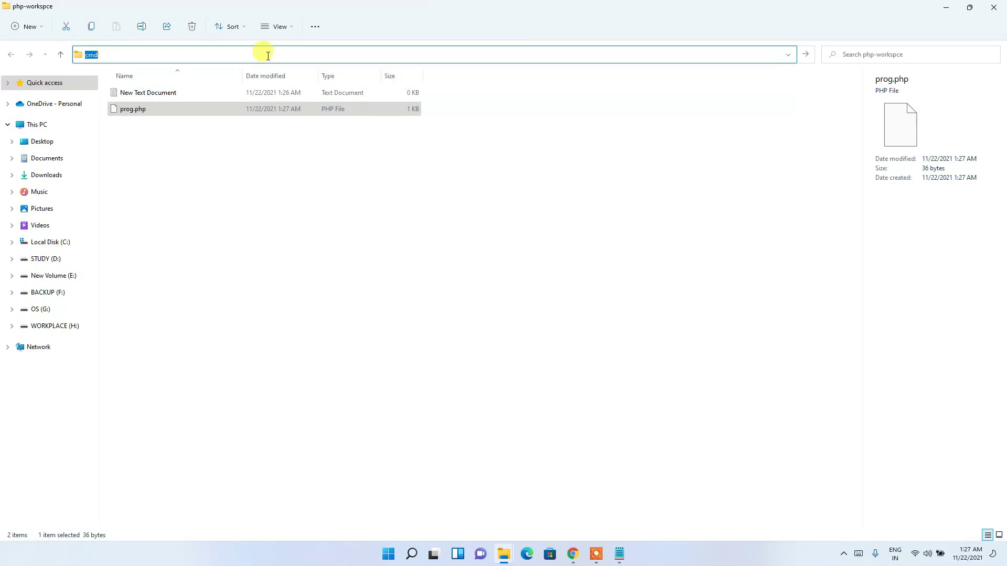
left_click_drag(247, 36, 378, 210)
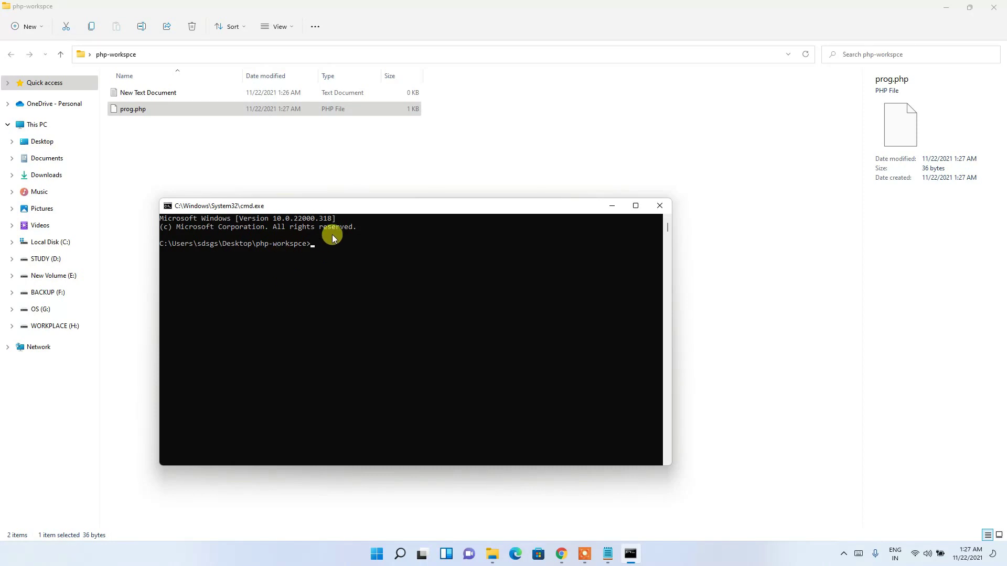
Run php prog.php and confirm it prints Hello World!!
left_click_drag(322, 246, 256, 246)
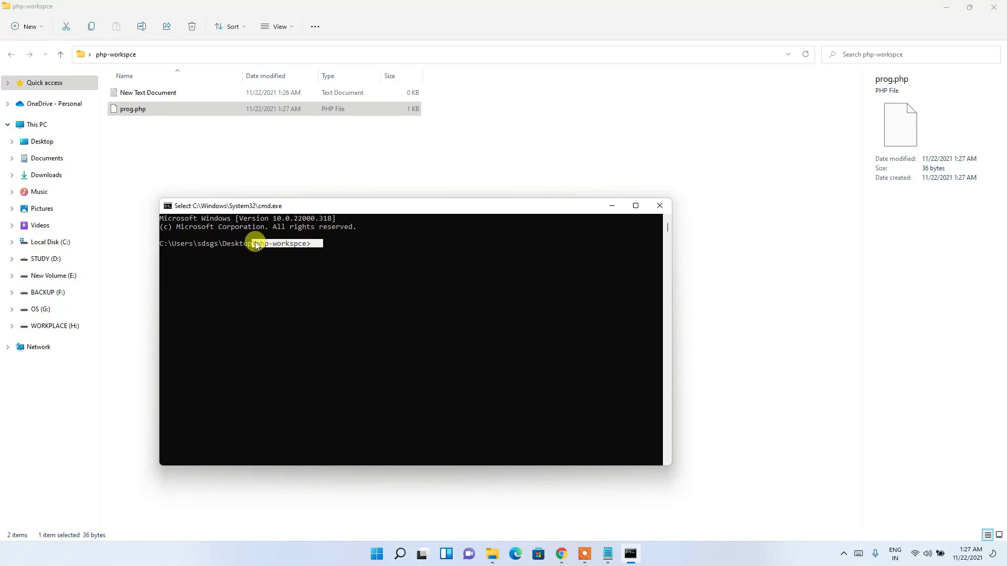
left_click(342, 264)
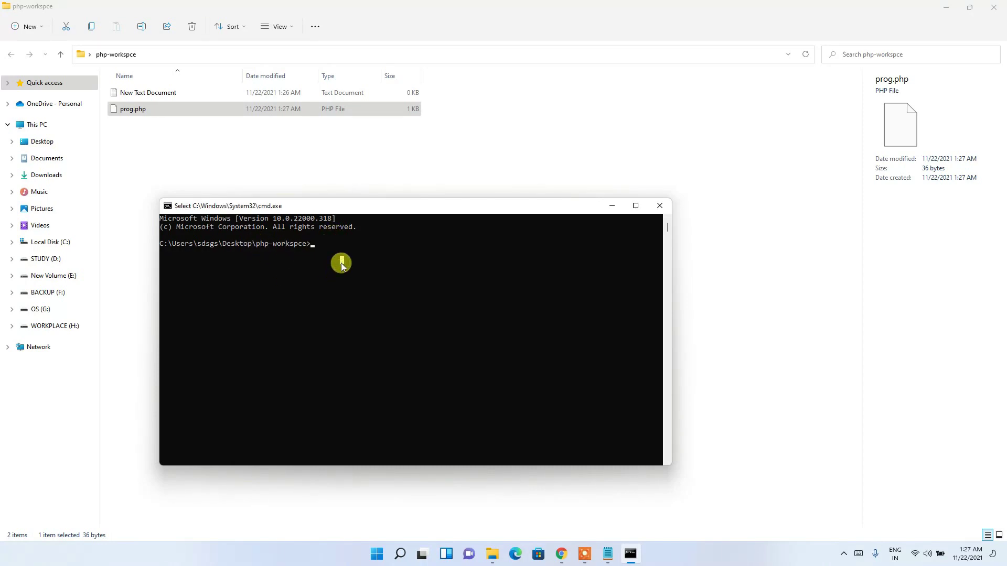
type("p")
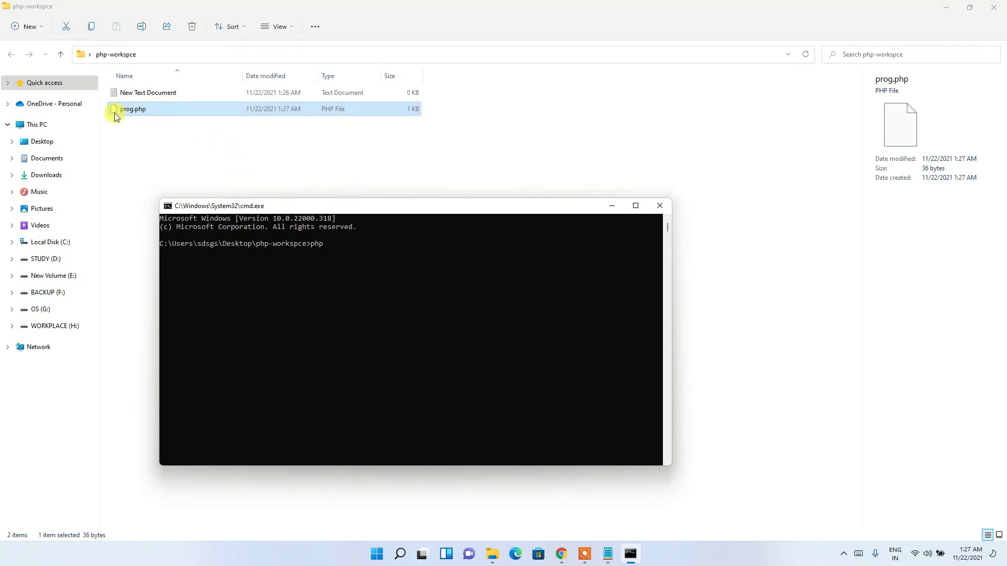
type("hp prog.php")
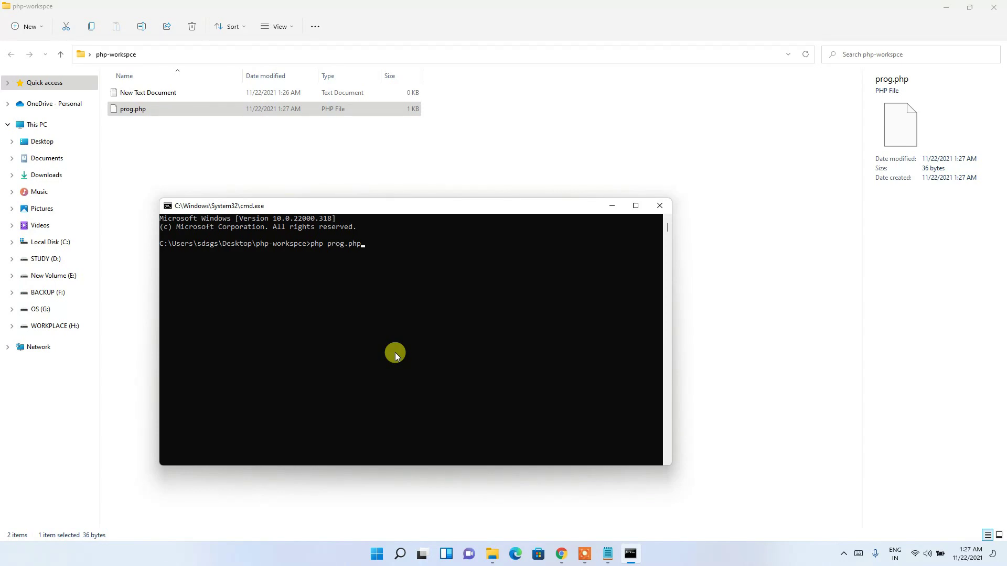
key("Return")
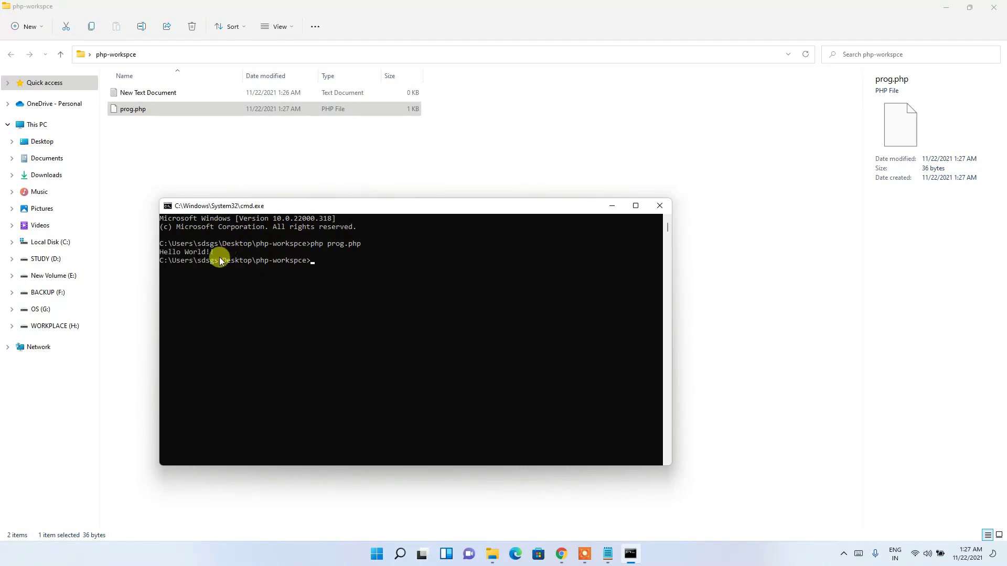
left_click_drag(218, 250, 153, 253)
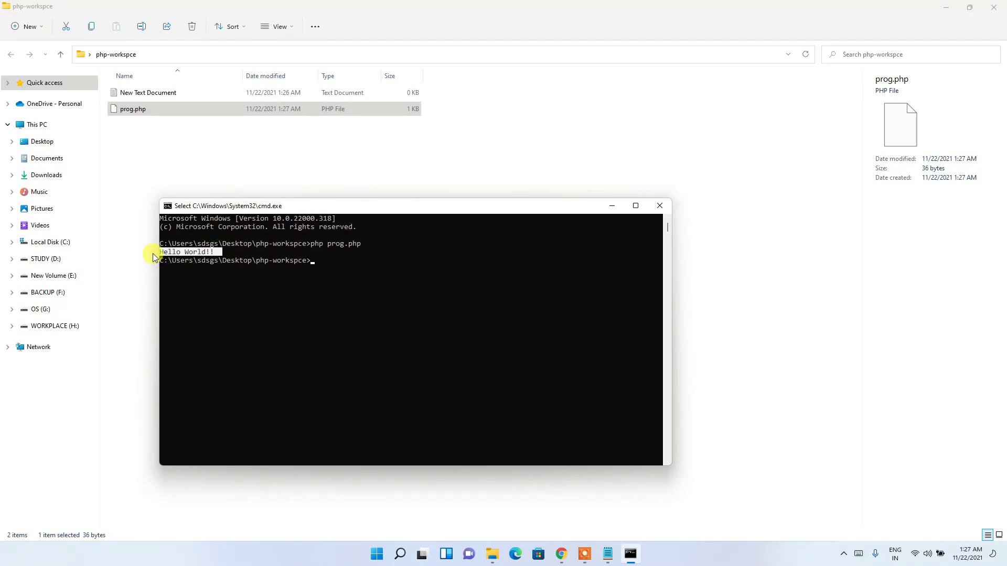